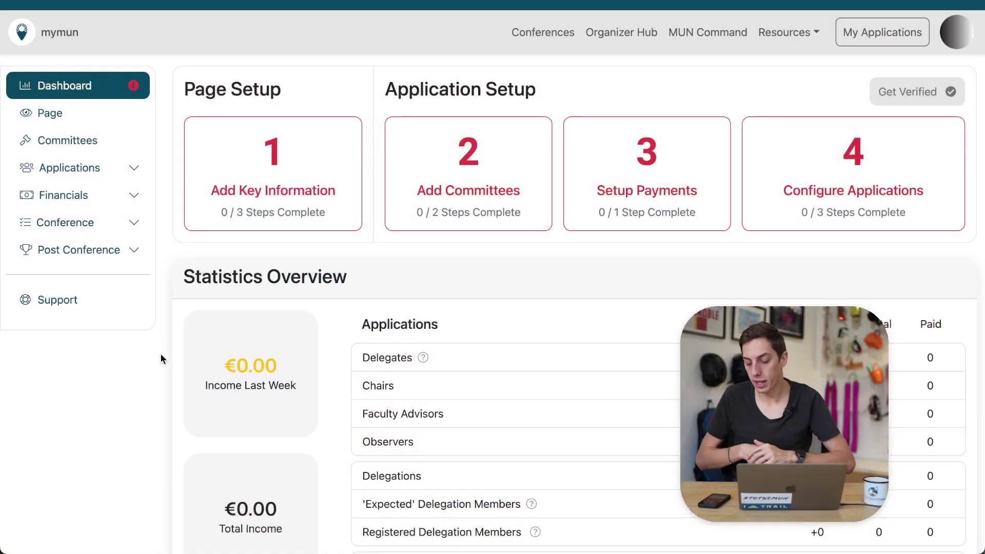
# Preview the Enable Payments setup notice, dismiss it, and expand Financials in the sidebar
pyautogui.click(643, 161)
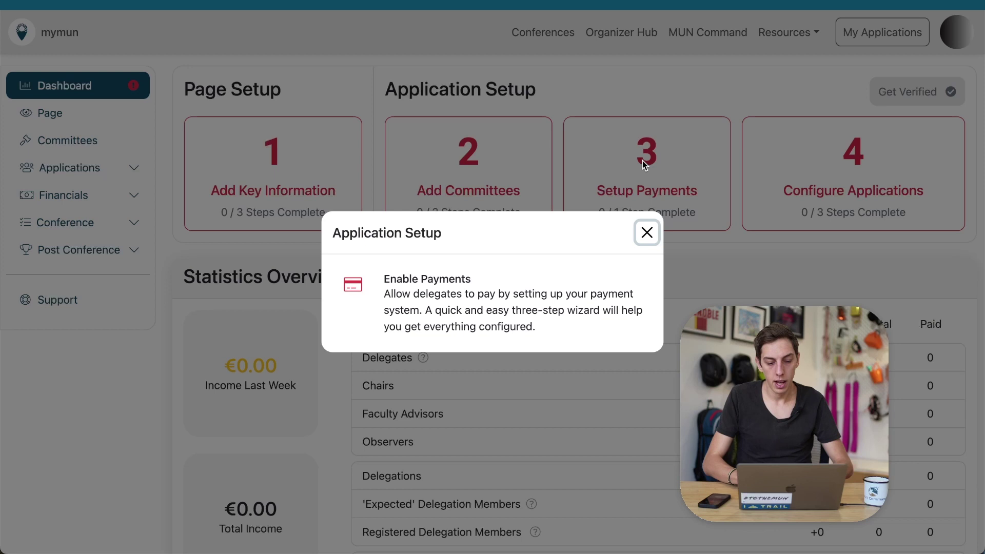
pyautogui.click(647, 232)
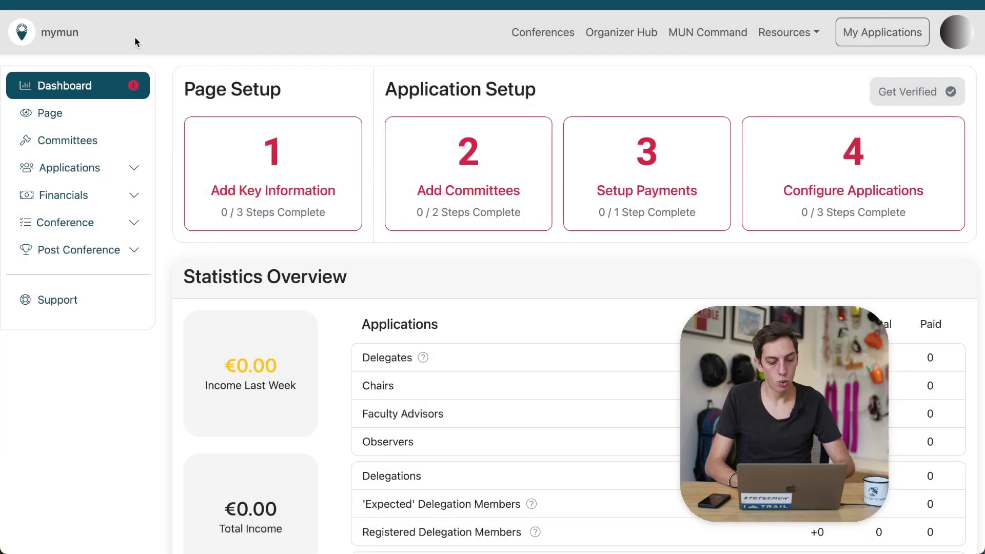
pyautogui.click(128, 196)
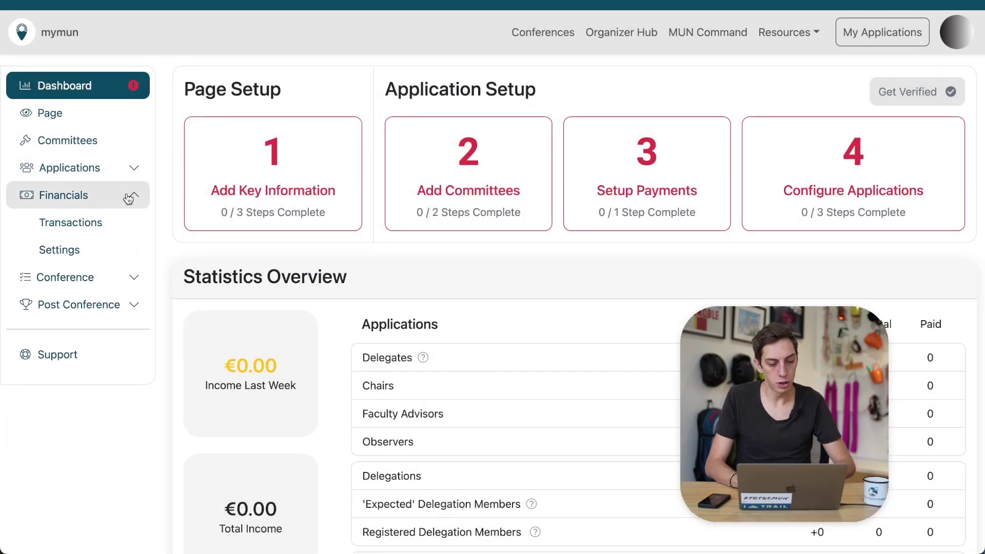
# Open Financials Settings and review the Payout Country form with France and EUR
pyautogui.click(121, 253)
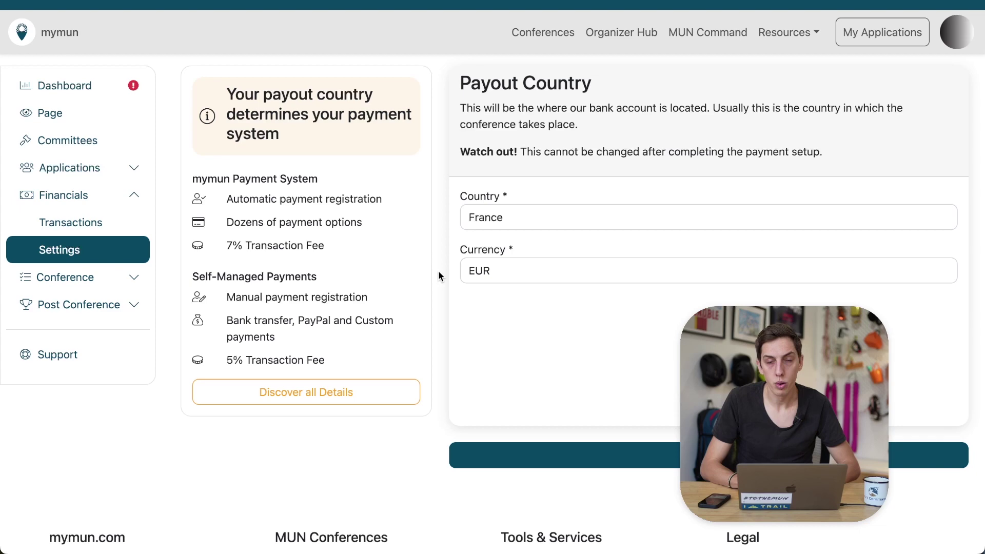
pyautogui.scroll(-1, 438, 276)
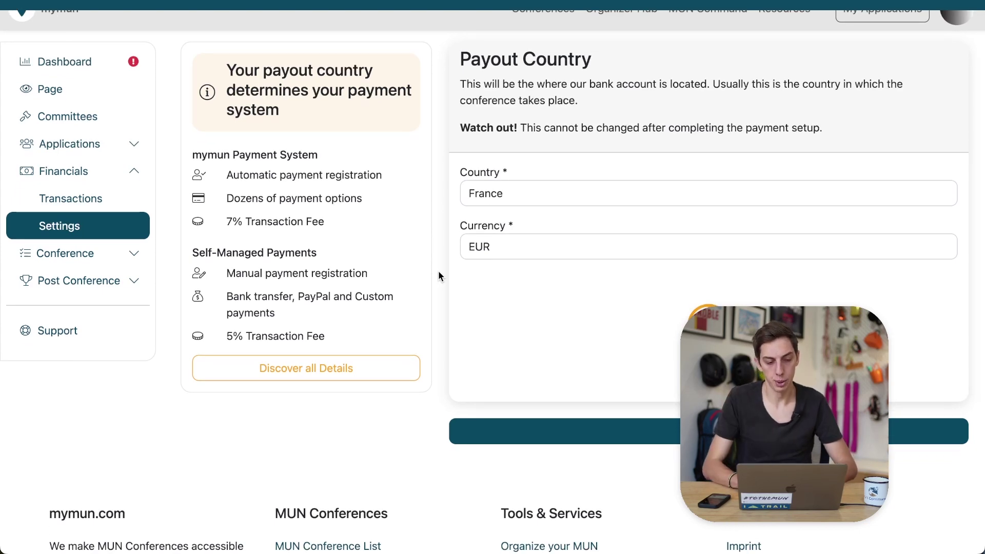
pyautogui.scroll(1, 439, 276)
pyautogui.scroll(-1, 438, 276)
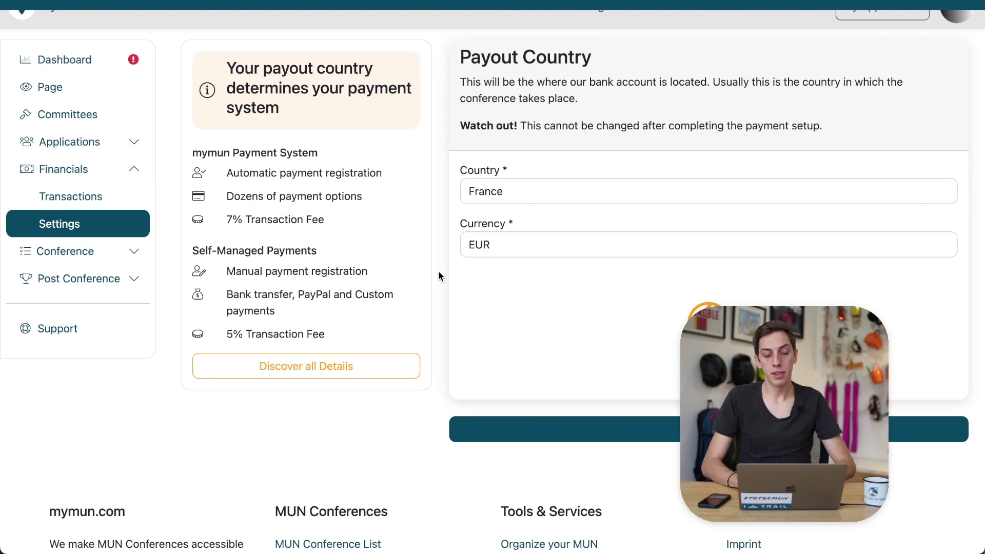
pyautogui.scroll(1, 439, 276)
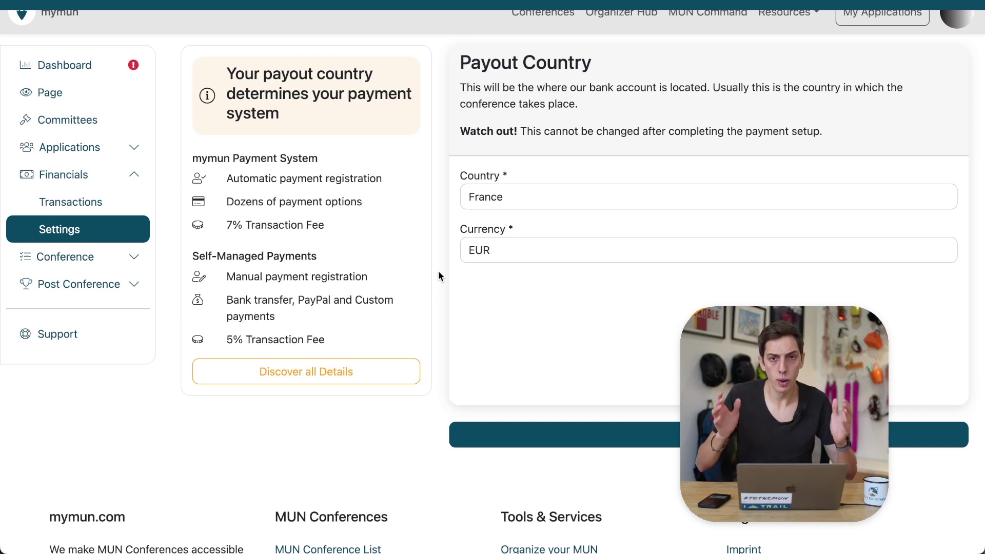
pyautogui.scroll(-1, 439, 273)
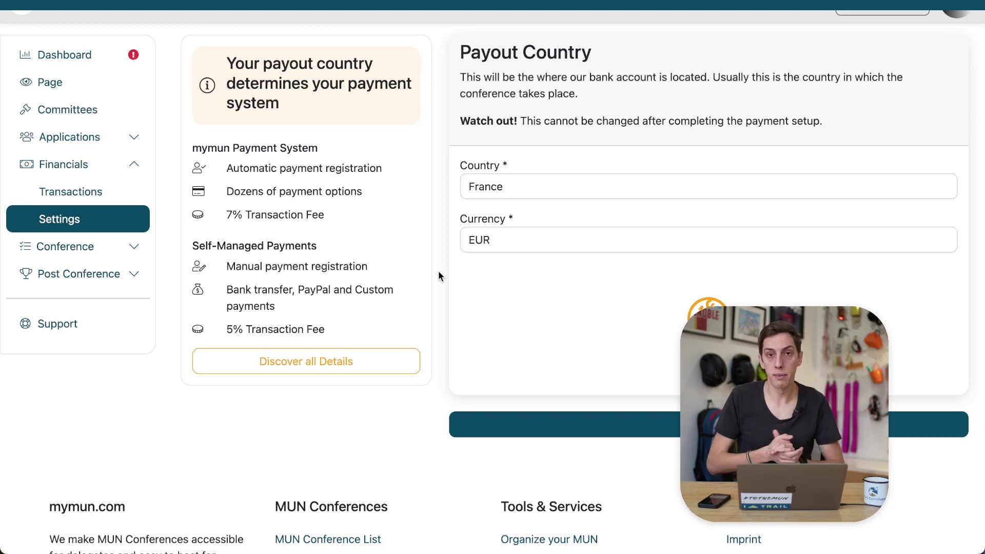
pyautogui.scroll(-1, 439, 272)
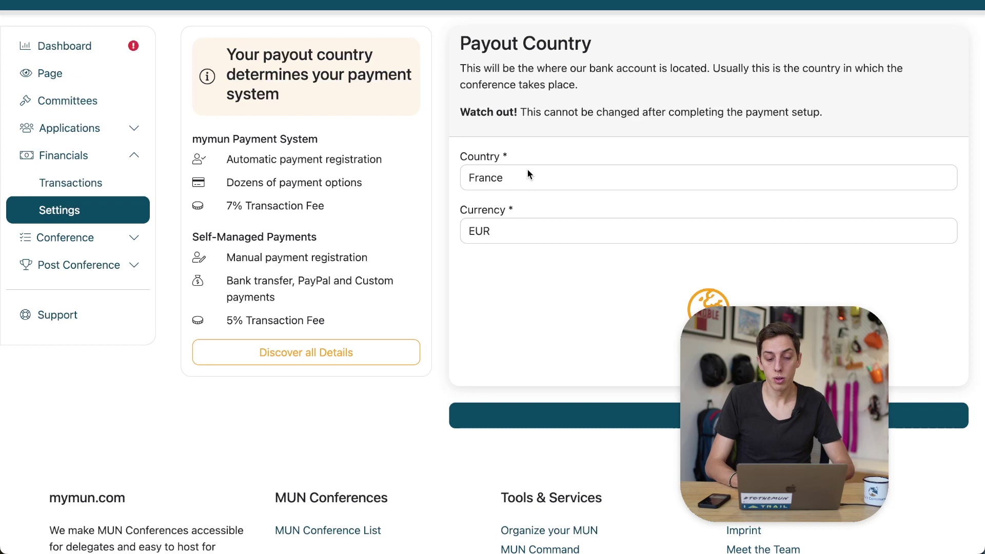
pyautogui.scroll(-1, 528, 172)
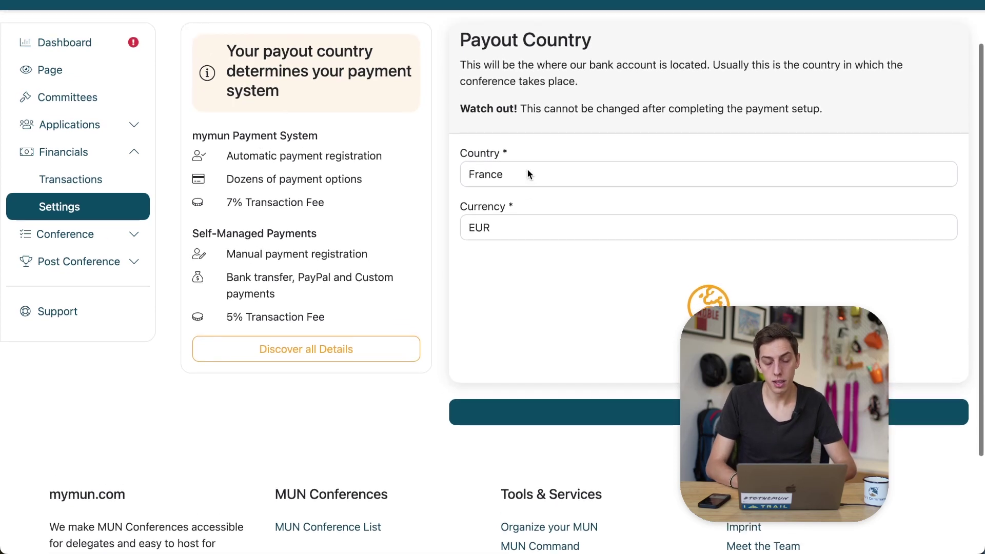
# Confirm France and EUR, then read the Payment System France overview: 7% fee, weekly payouts
pyautogui.click(667, 412)
pyautogui.scroll(-4, 654, 350)
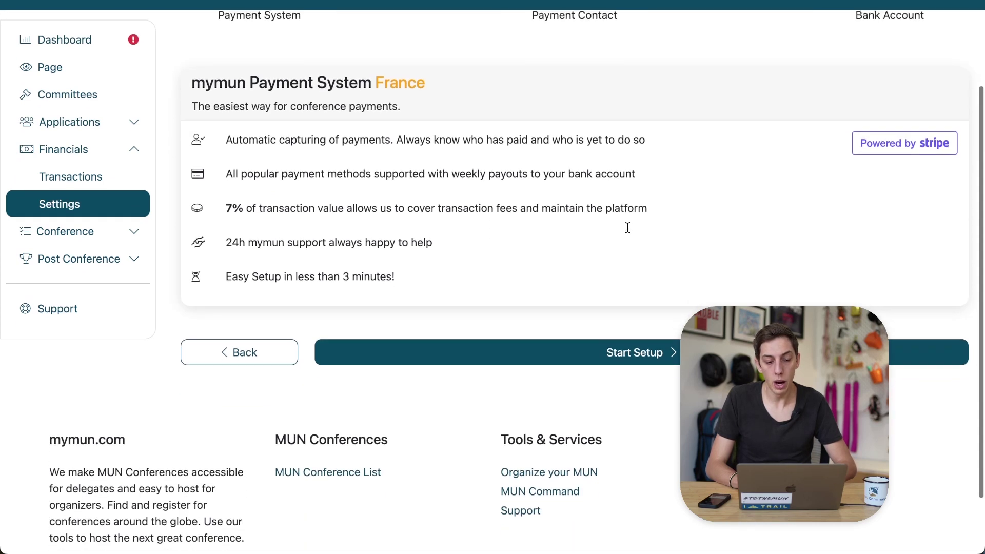
pyautogui.scroll(-1, 628, 227)
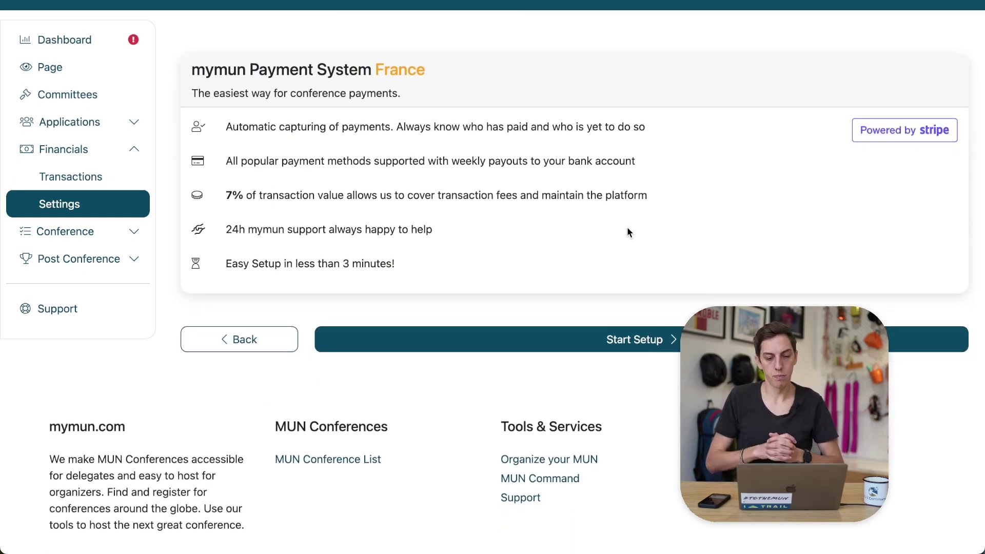
pyautogui.scroll(-1, 627, 228)
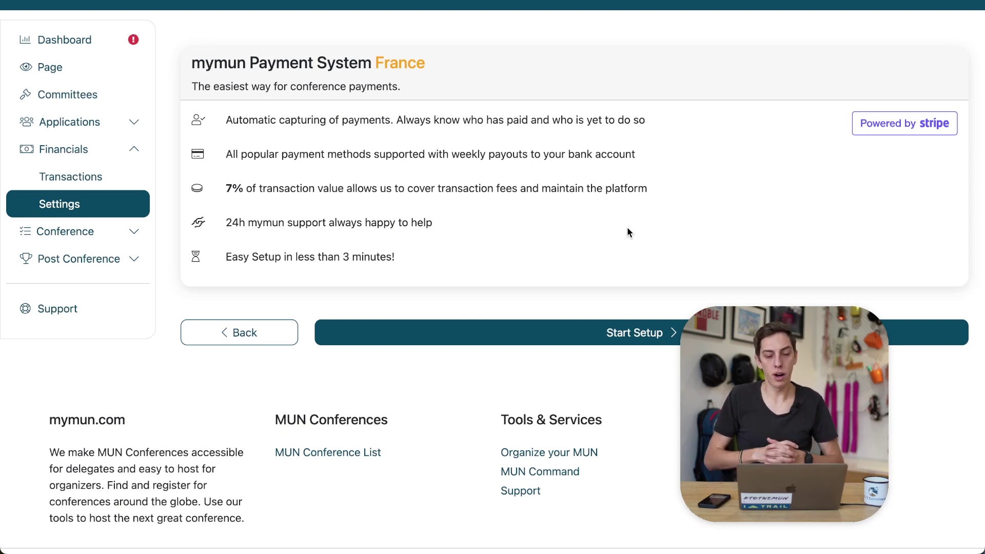
pyautogui.scroll(-1, 627, 232)
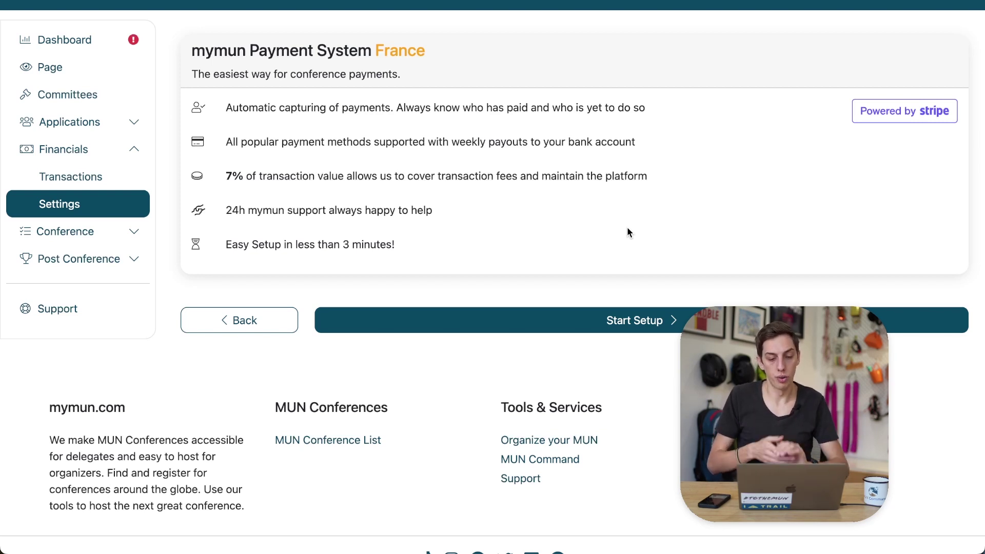
pyautogui.scroll(-1, 627, 228)
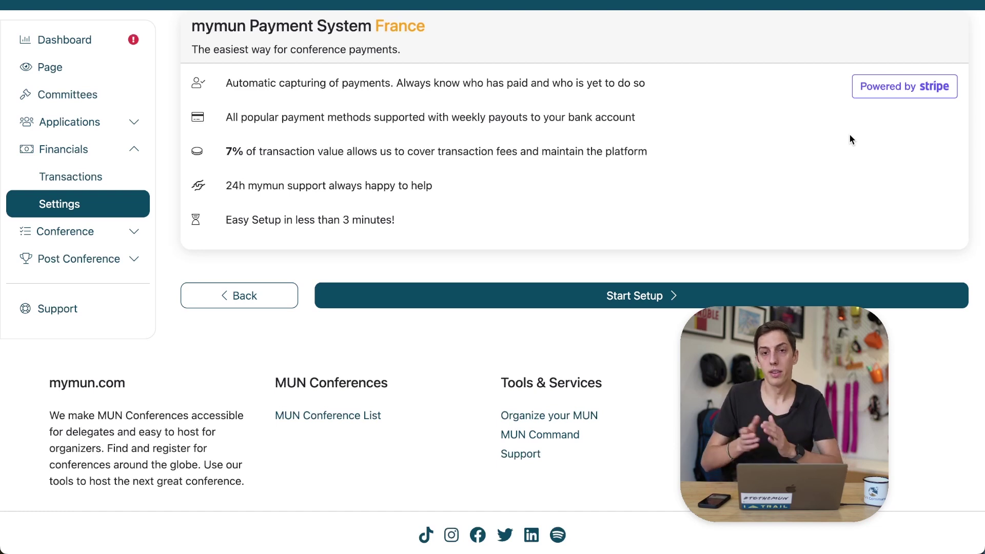
pyautogui.scroll(1, 850, 135)
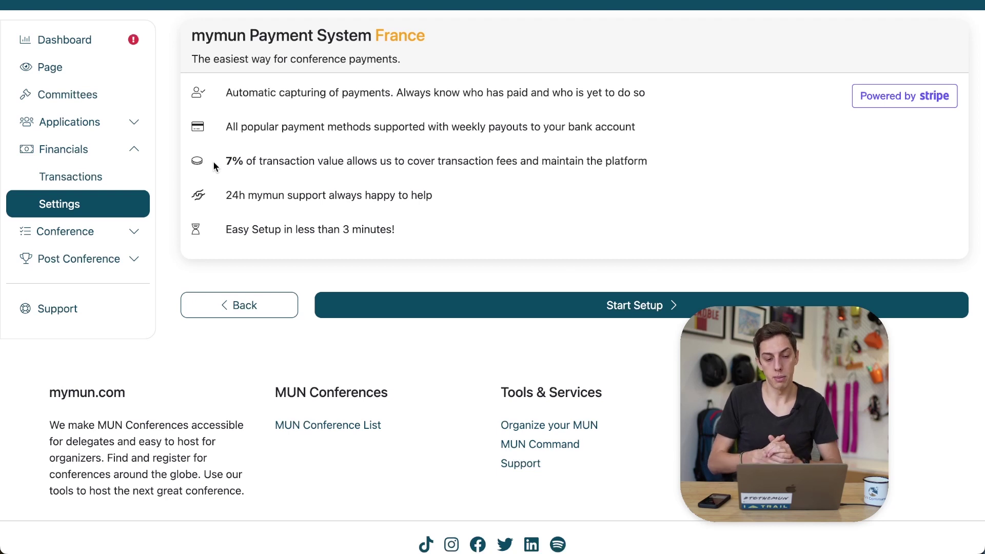
pyautogui.scroll(-1, 214, 166)
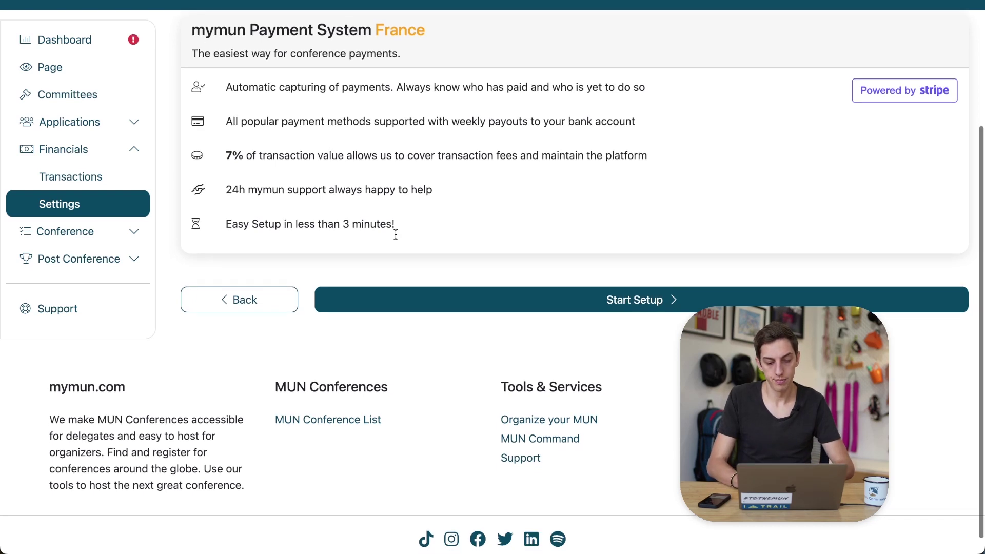
# Start the payment setup wizard and look over the Payment Contact form
pyautogui.click(584, 304)
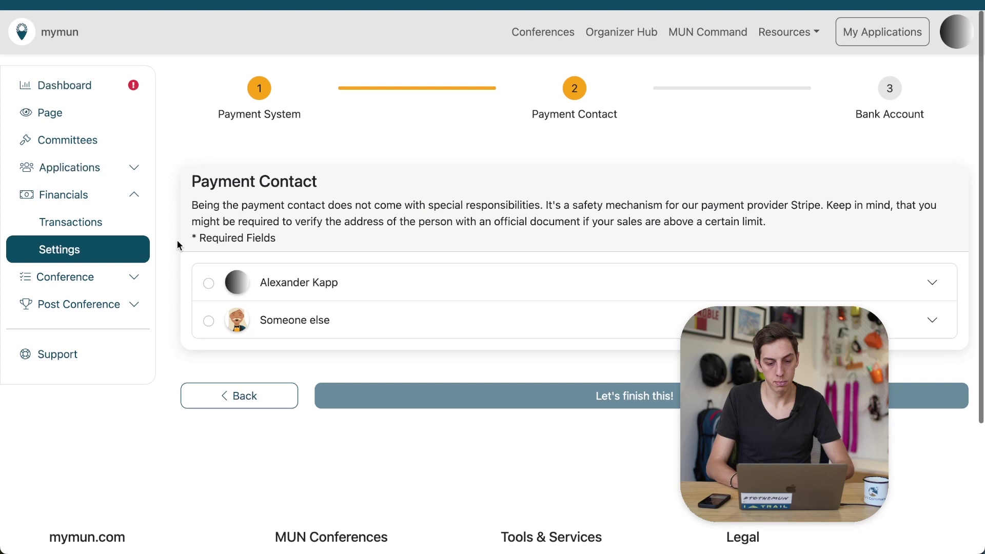
pyautogui.scroll(-2, 177, 245)
pyautogui.scroll(-4, 177, 242)
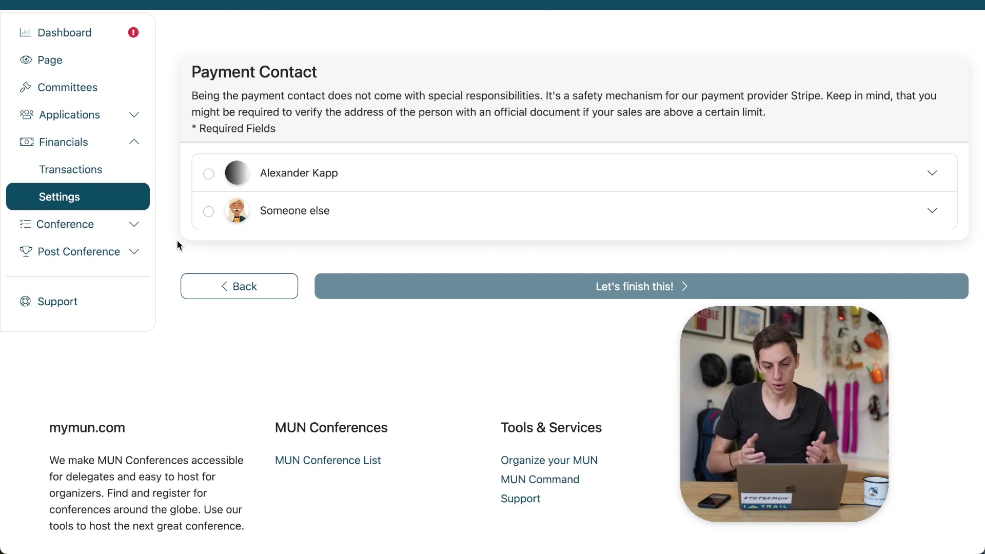
pyautogui.scroll(-1, 178, 241)
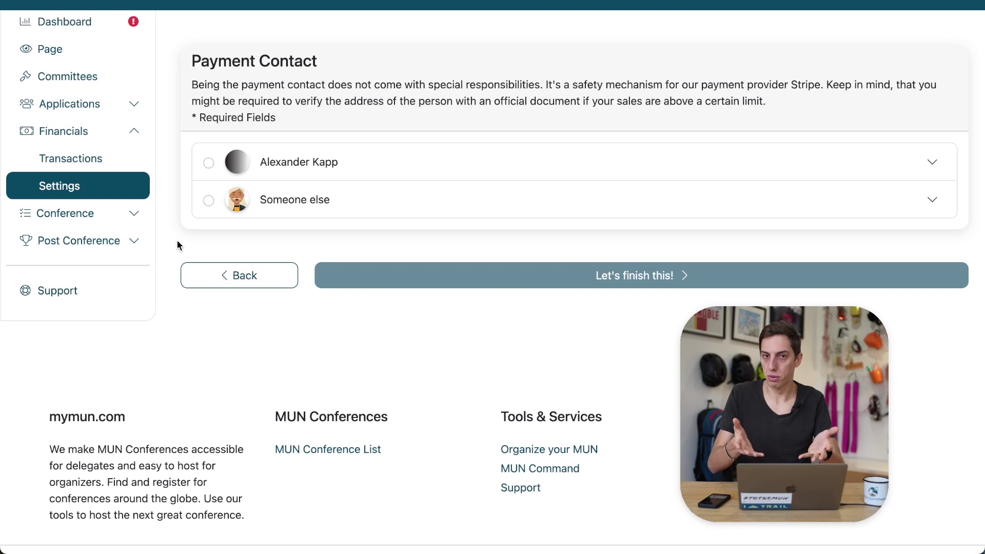
pyautogui.scroll(3, 169, 287)
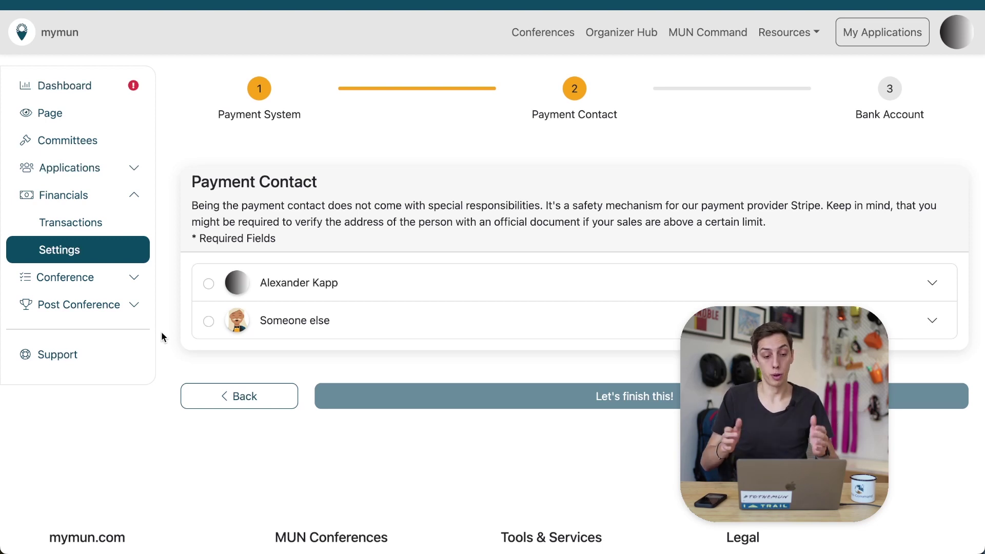
# Make the account owner the payment contact, enter their phone number, and continue
pyautogui.click(208, 284)
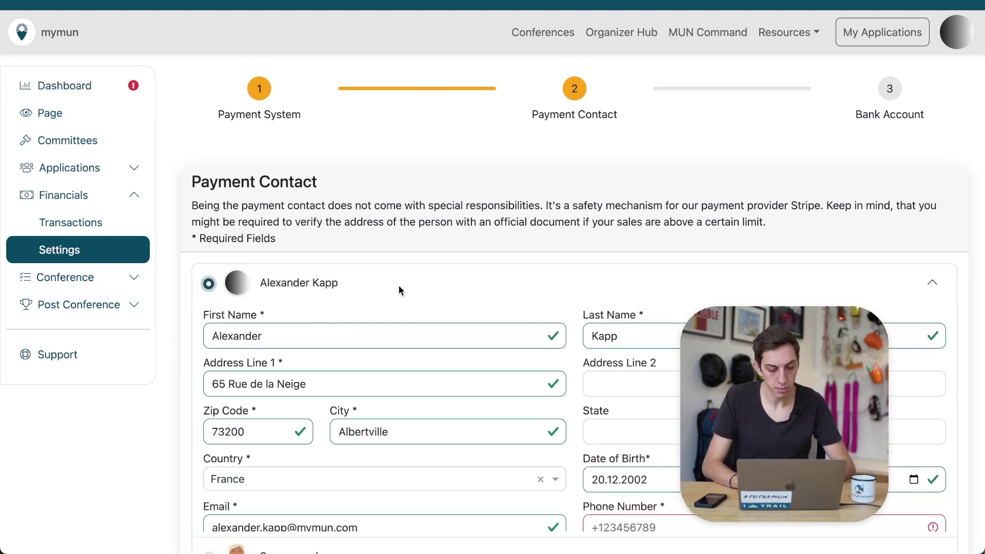
pyautogui.scroll(-3, 400, 289)
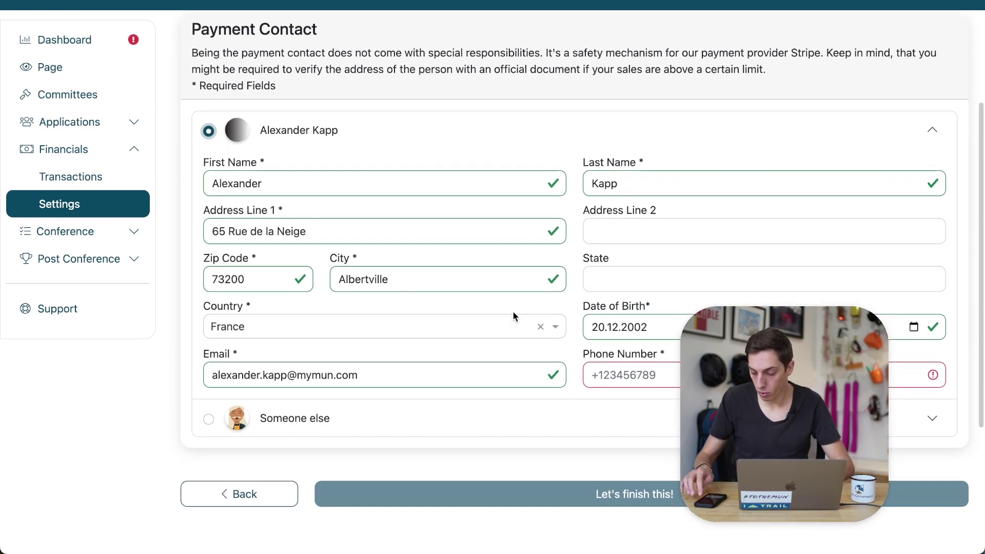
pyautogui.click(623, 377)
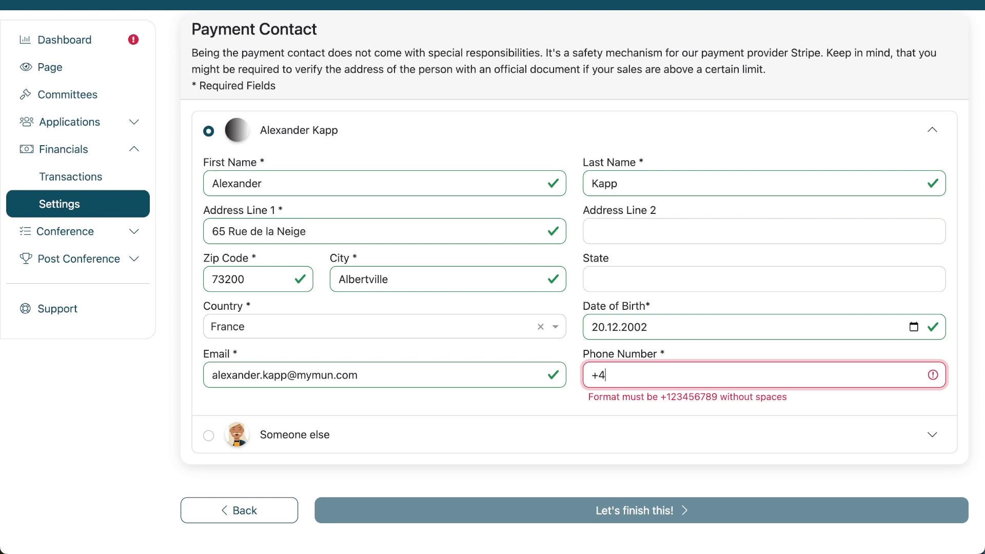
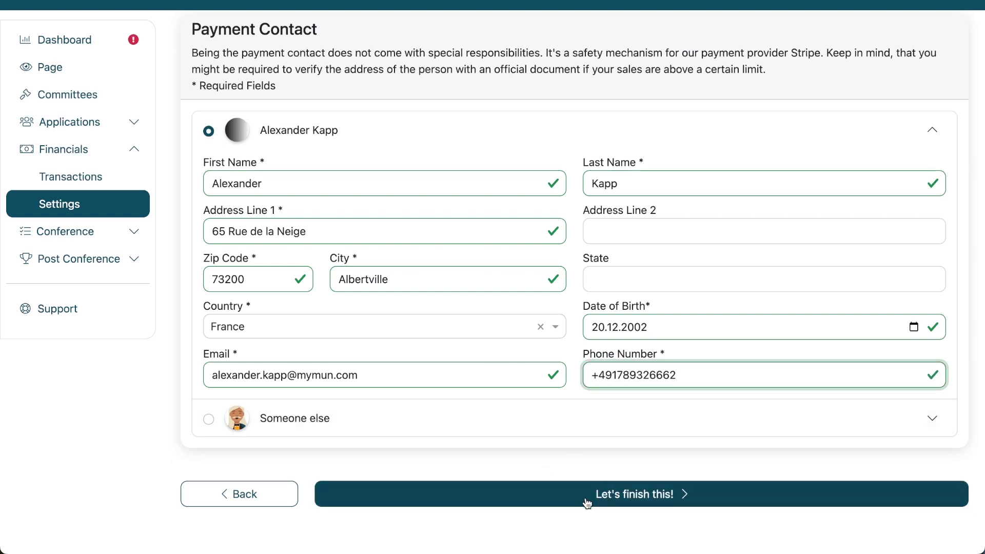
pyautogui.click(587, 502)
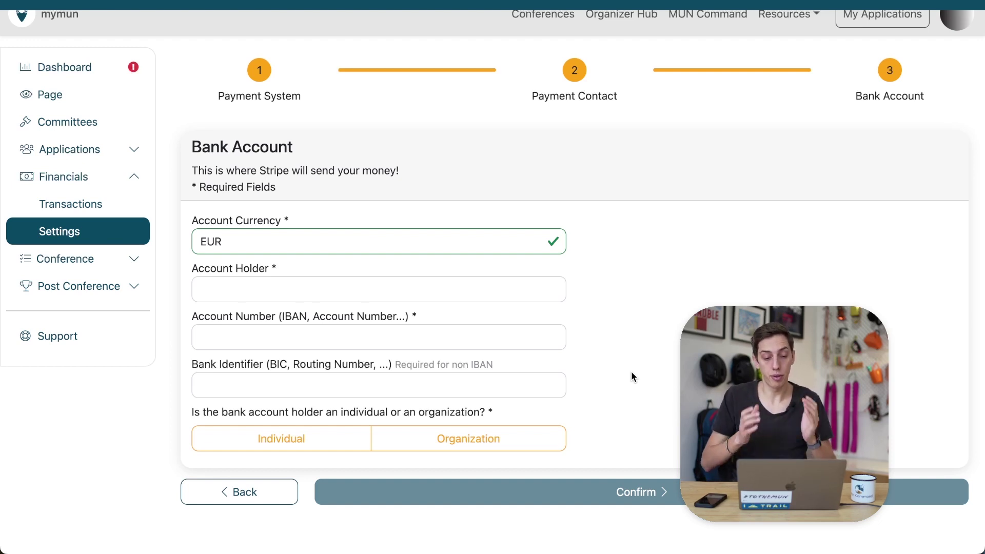
# Enter the account holder's name and paste the account's IBAN
pyautogui.click(474, 291)
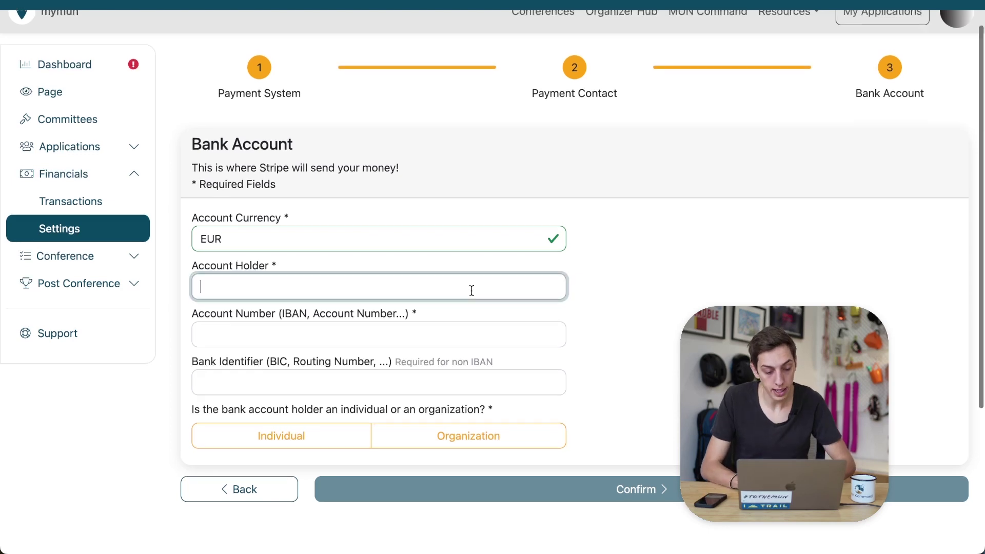
pyautogui.scroll(-1, 471, 290)
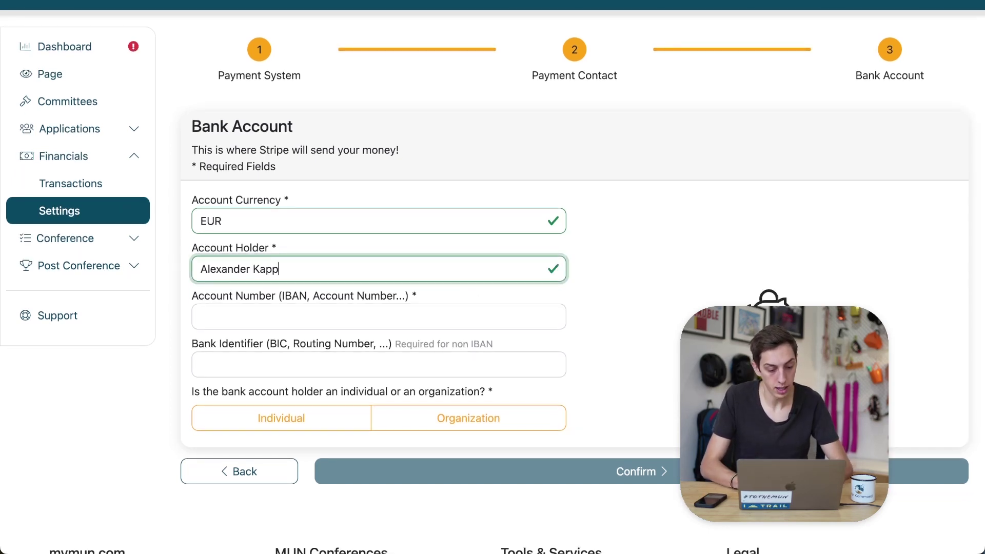
pyautogui.press('Tab')
pyautogui.press('super+v')
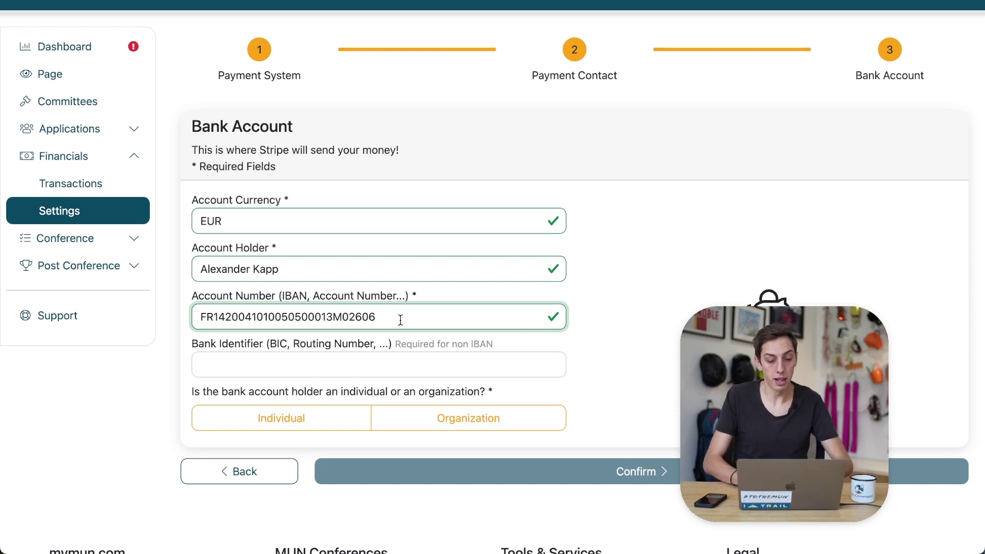
# Mark the account holder as an Individual and confirm the bank account details
pyautogui.scroll(-1, 401, 320)
pyautogui.scroll(-1, 423, 340)
pyautogui.click(291, 427)
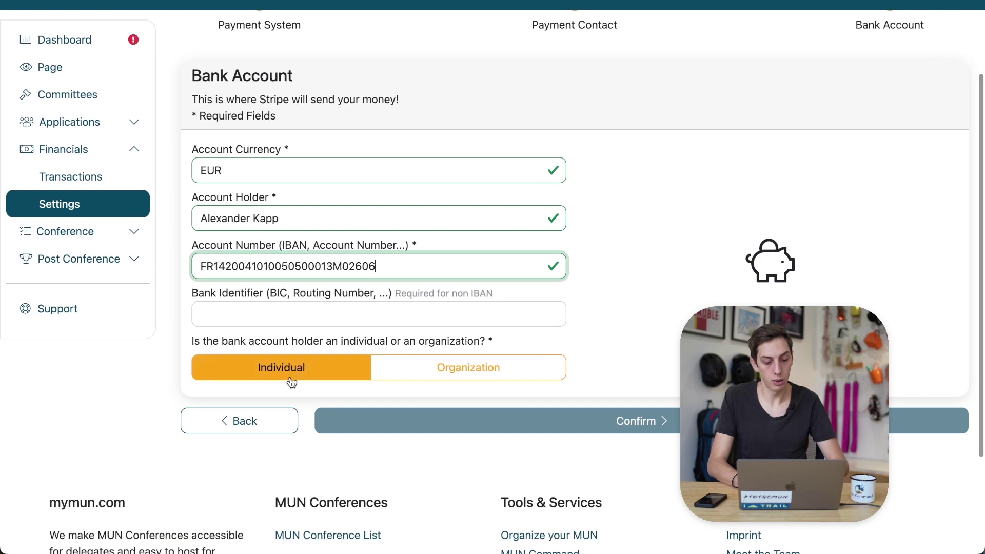
pyautogui.scroll(-2, 676, 228)
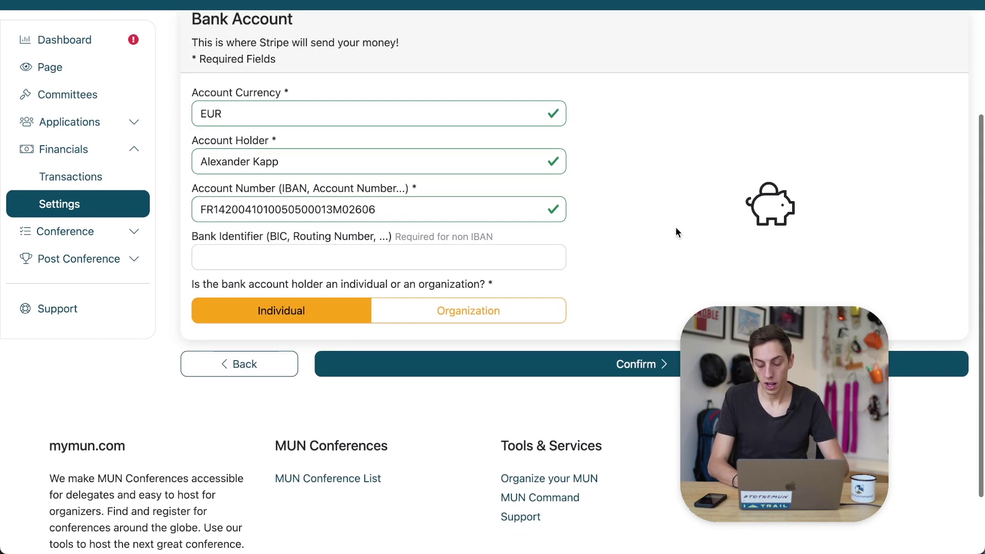
pyautogui.scroll(-1, 676, 229)
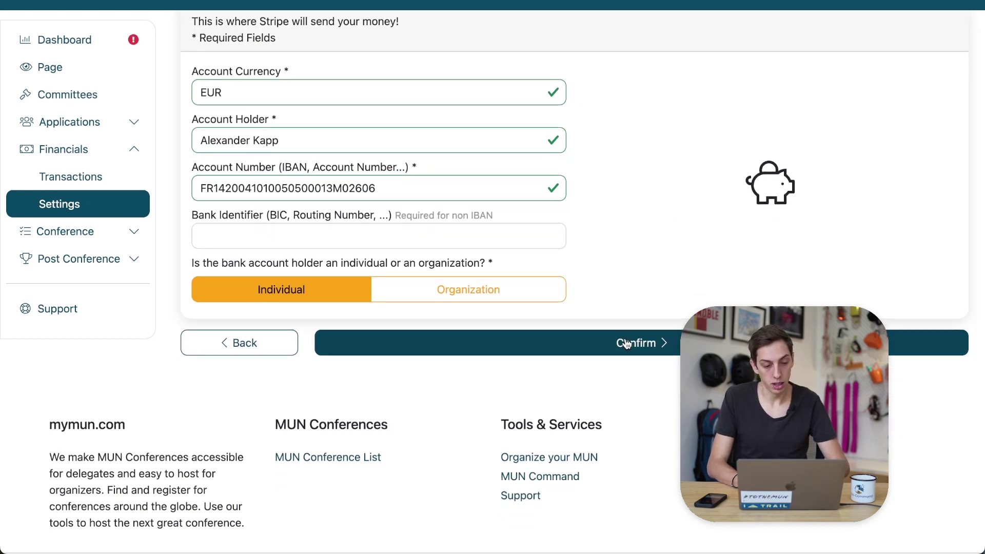
pyautogui.click(627, 344)
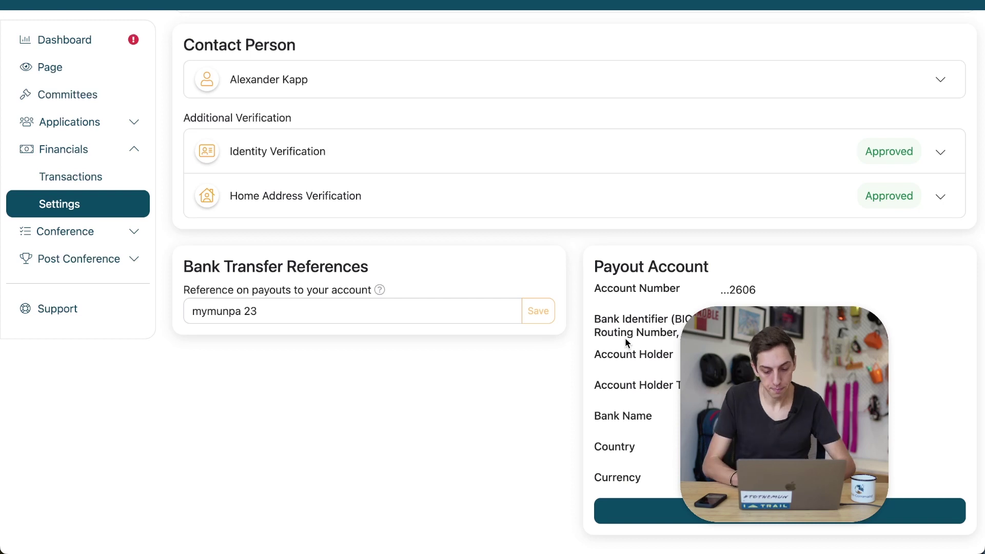
# Scroll through the new payment settings overview and its Payment Status tiles
pyautogui.scroll(-2, 626, 341)
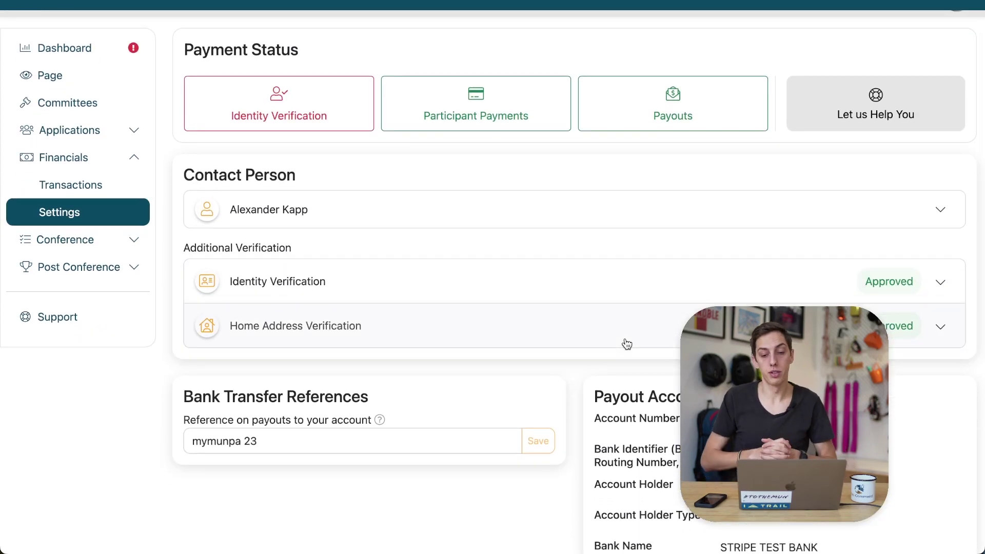
pyautogui.scroll(-2, 626, 343)
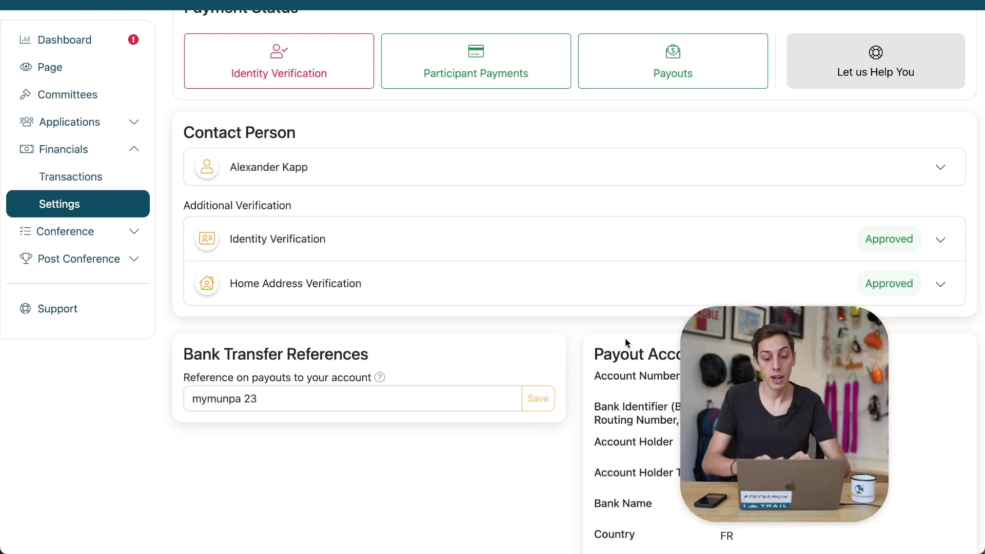
pyautogui.scroll(-4, 625, 338)
pyautogui.scroll(-3, 626, 338)
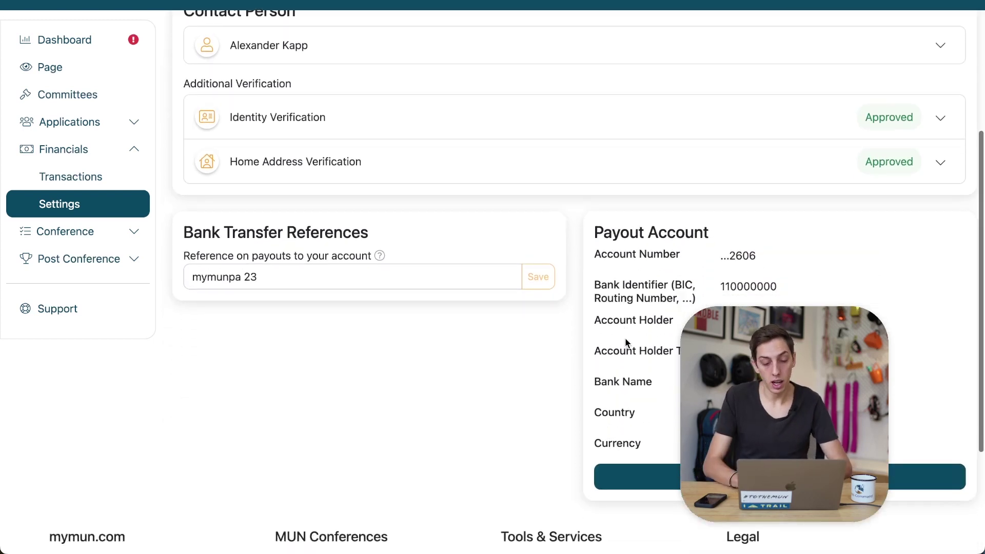
pyautogui.scroll(4, 626, 342)
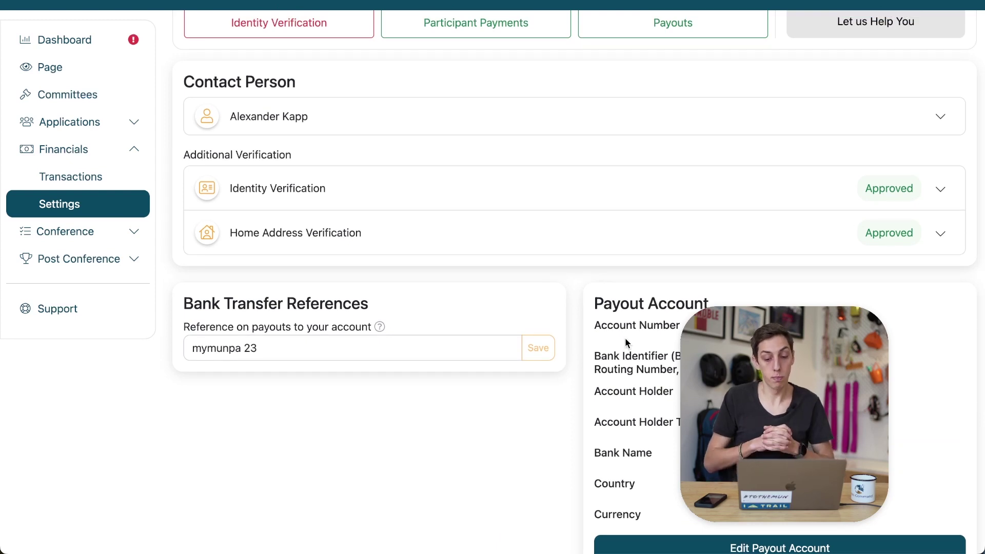
pyautogui.scroll(5, 626, 340)
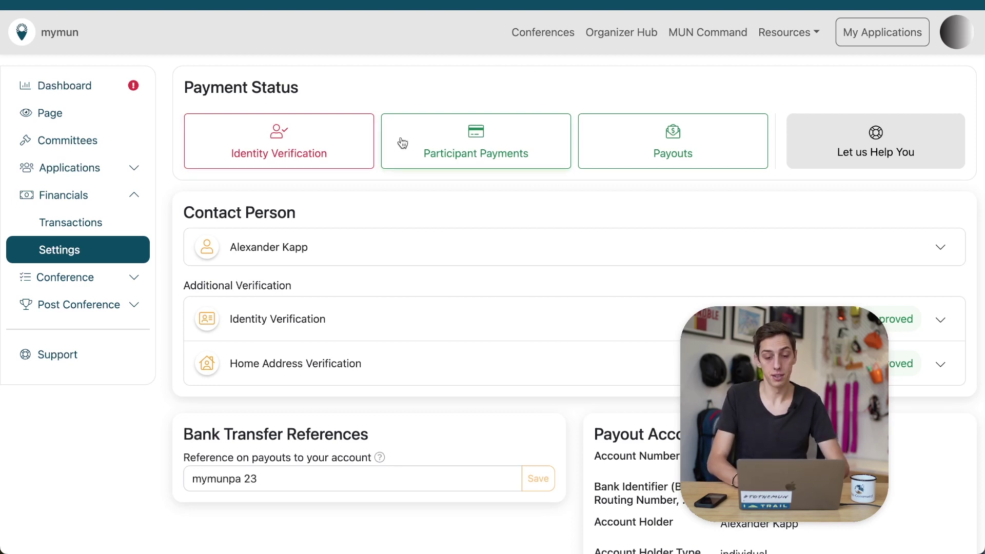
# Check the Payouts status, then inspect Identity and Home Address Verification requirements
pyautogui.click(680, 144)
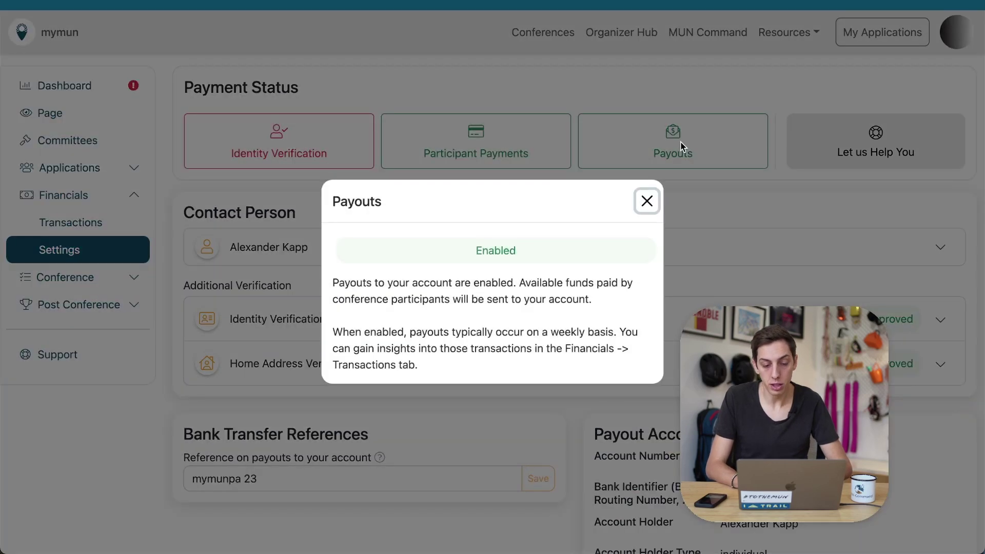
pyautogui.click(698, 194)
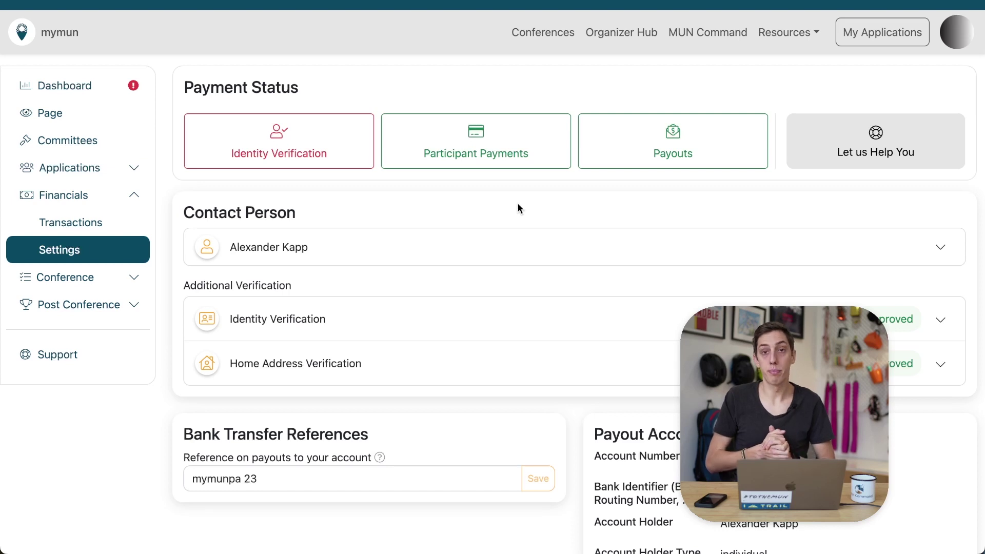
pyautogui.scroll(-1, 518, 204)
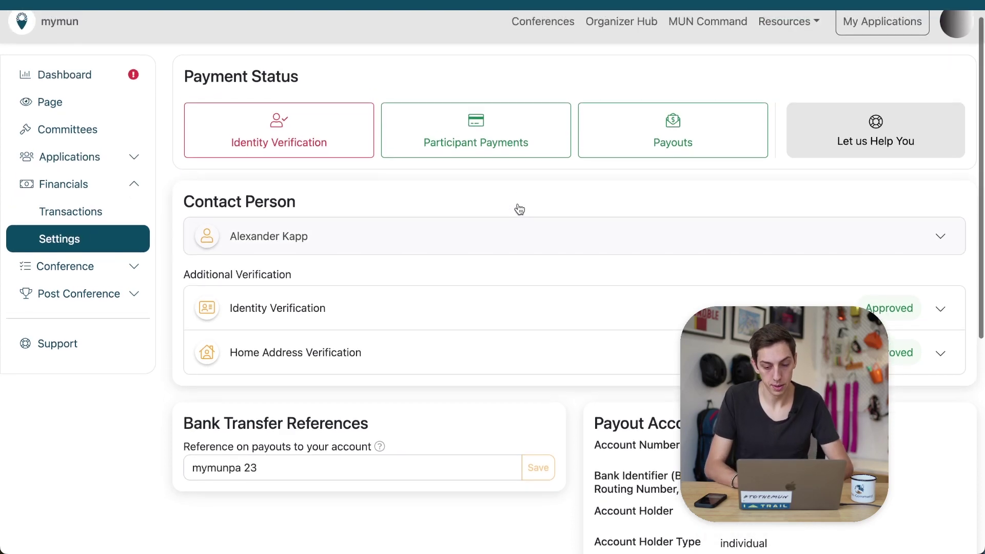
pyautogui.click(585, 298)
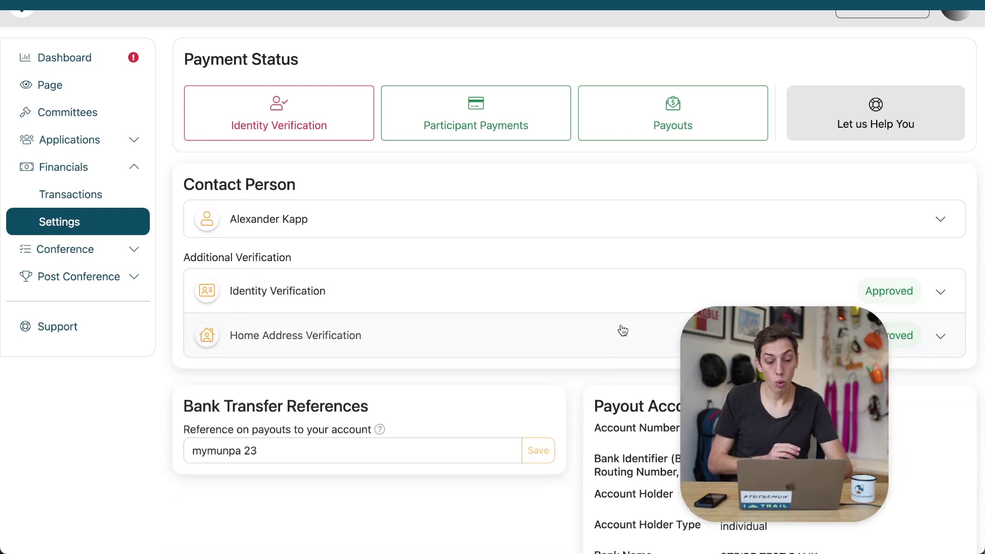
pyautogui.click(620, 329)
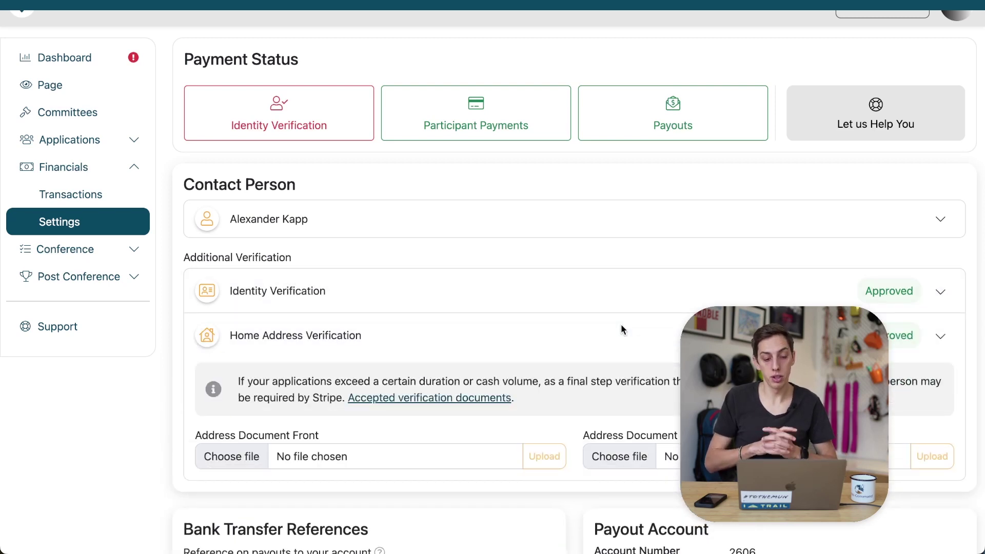
pyautogui.click(647, 339)
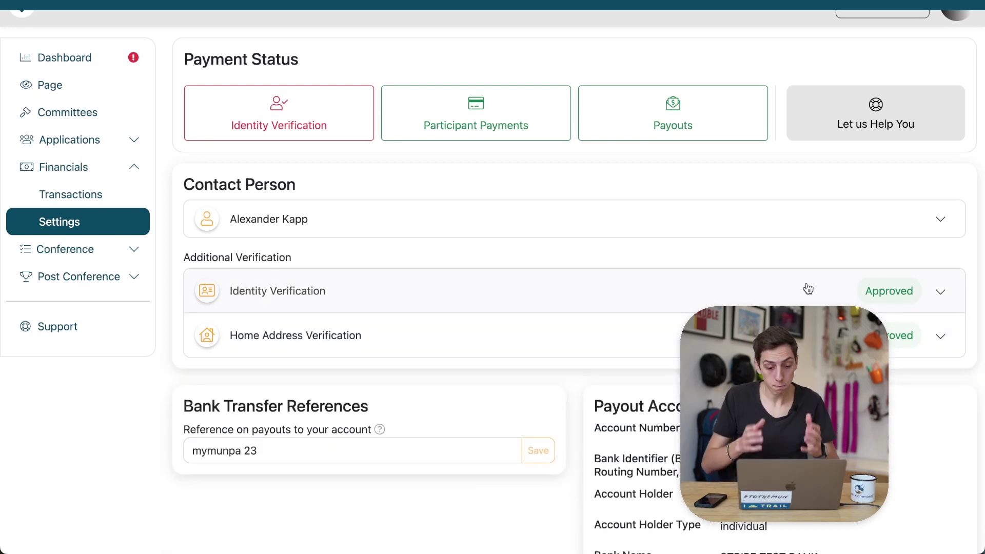
pyautogui.scroll(-5, 808, 289)
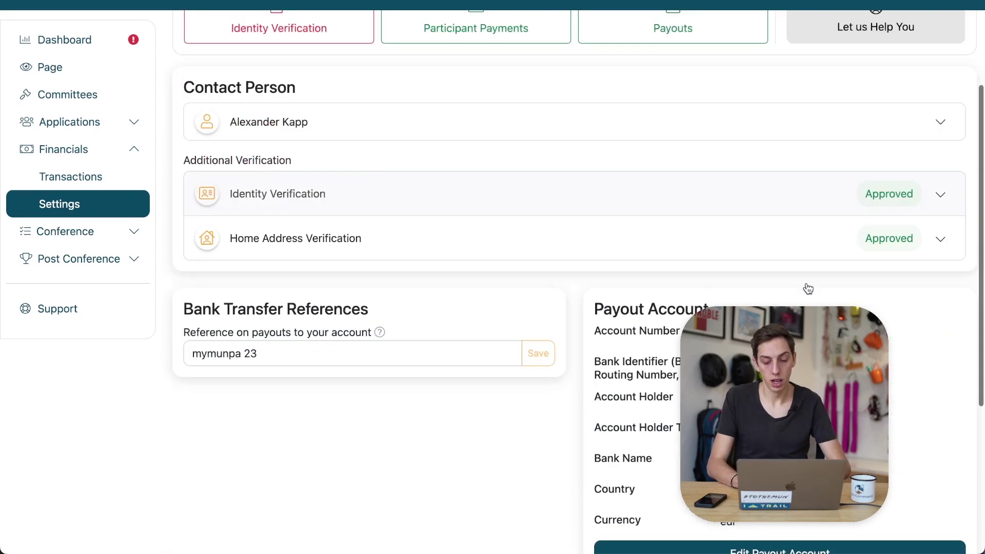
pyautogui.scroll(5, 808, 288)
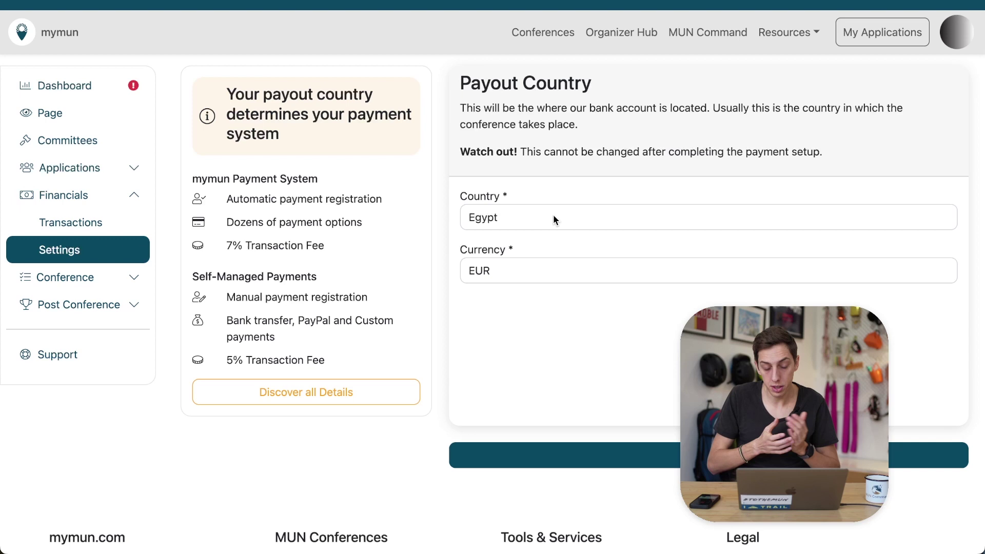
# Scroll down the Payout Country form set to Egypt with EUR
pyautogui.scroll(-2, 554, 220)
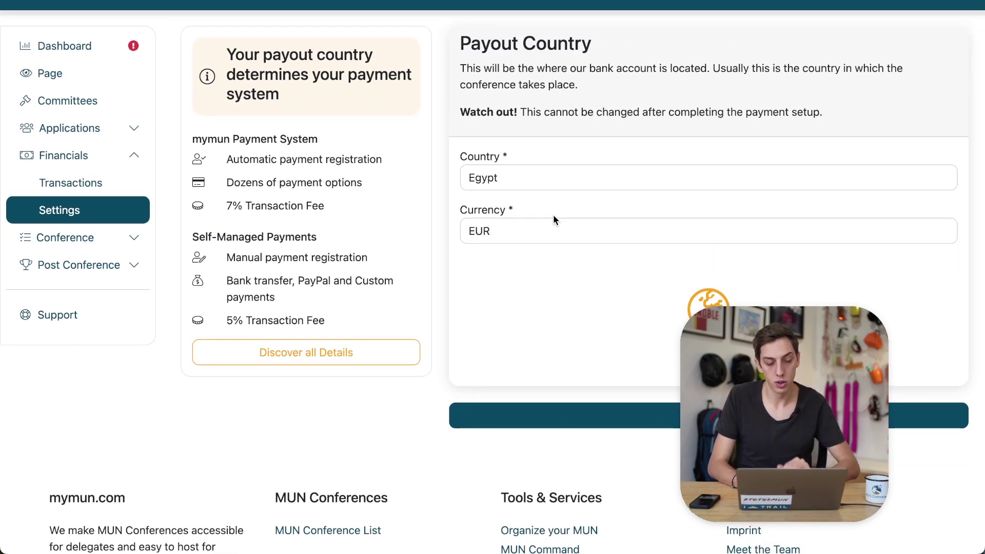
pyautogui.click(651, 423)
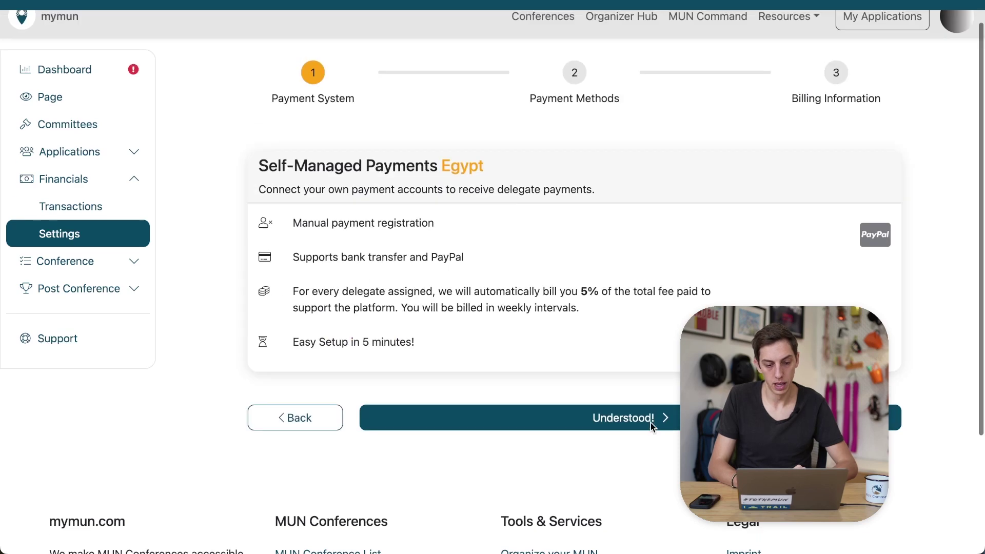
pyautogui.scroll(-5, 651, 422)
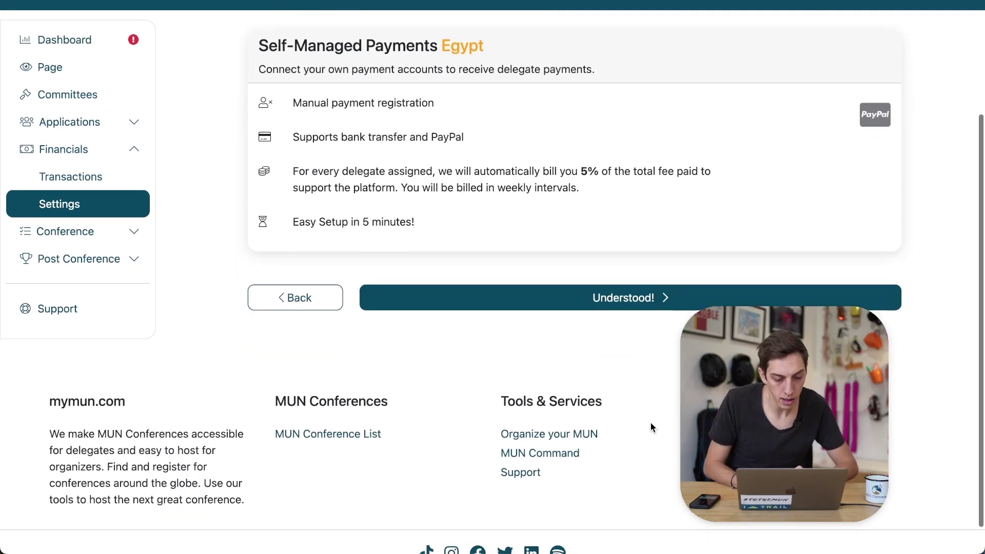
pyautogui.scroll(1, 651, 429)
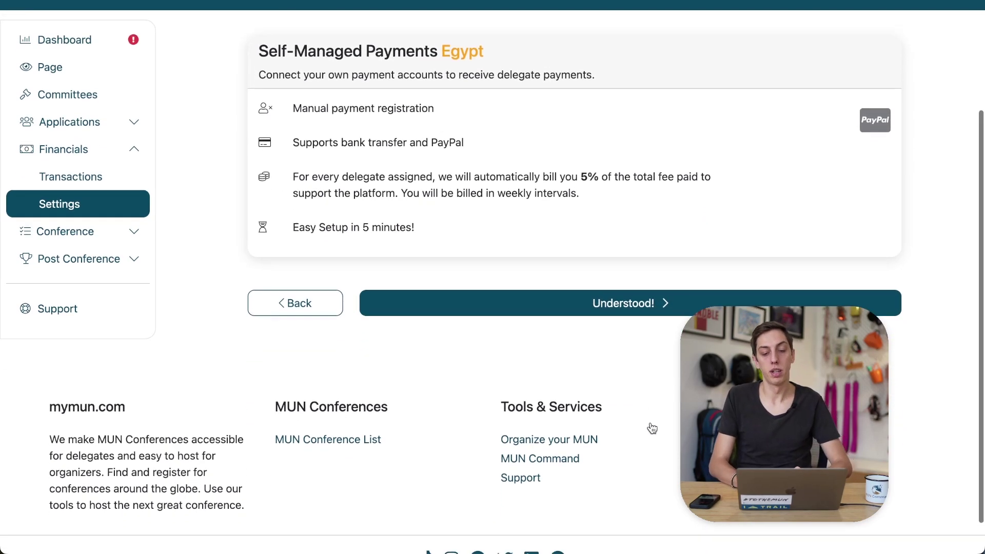
pyautogui.scroll(-1, 652, 429)
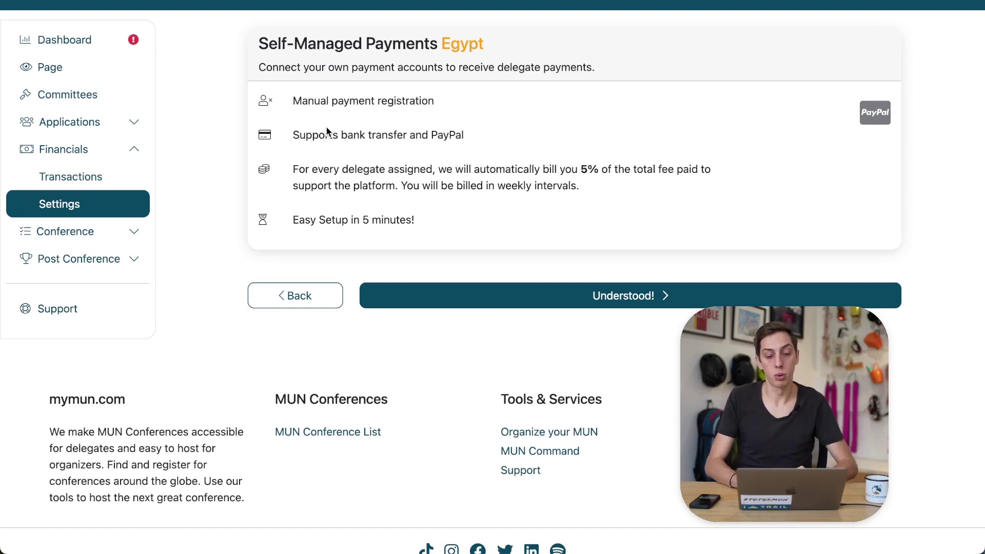
pyautogui.scroll(-1, 327, 131)
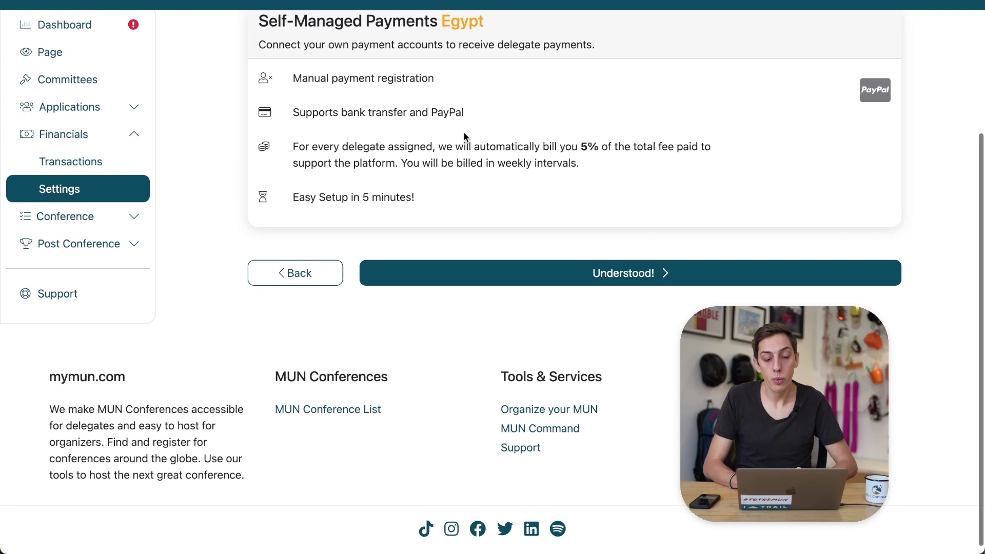
pyautogui.scroll(1, 465, 137)
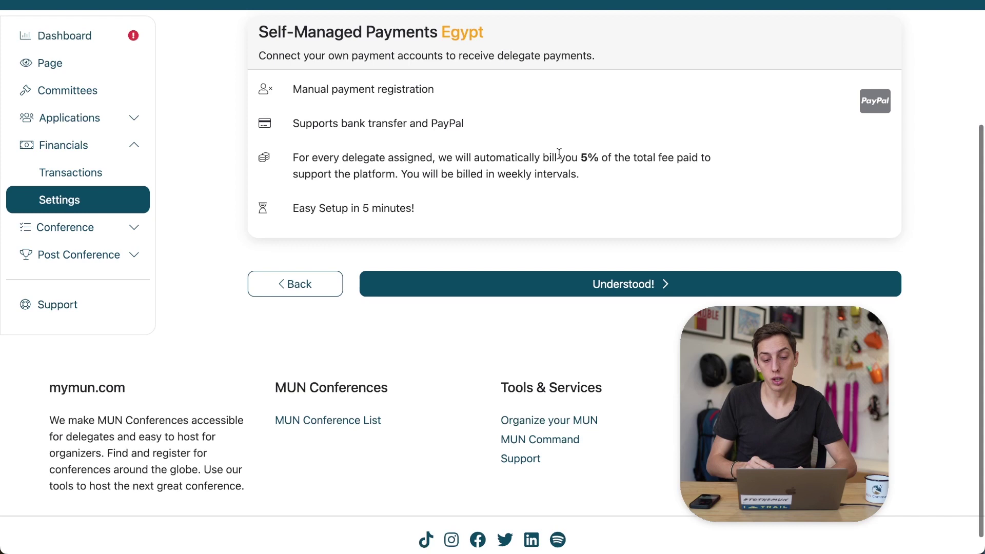
pyautogui.scroll(-1, 560, 154)
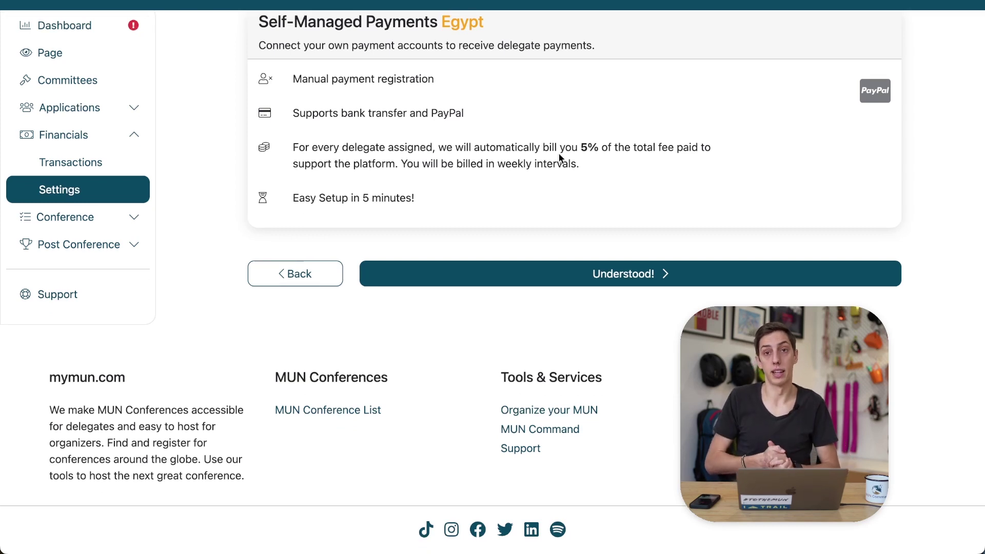
pyautogui.scroll(-1, 560, 157)
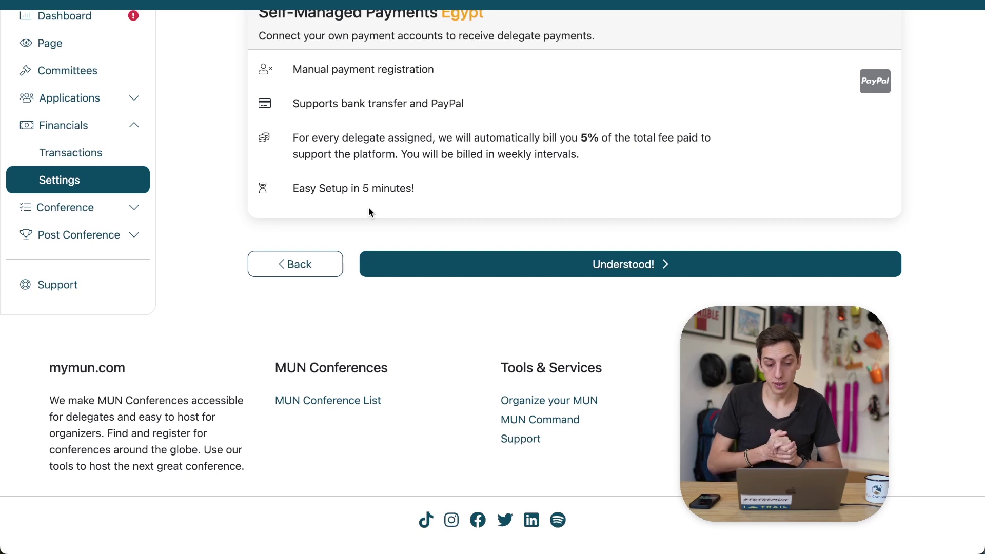
# Accept the self-managed payment terms and scroll through the Participant Payment Methods fields
pyautogui.click(479, 262)
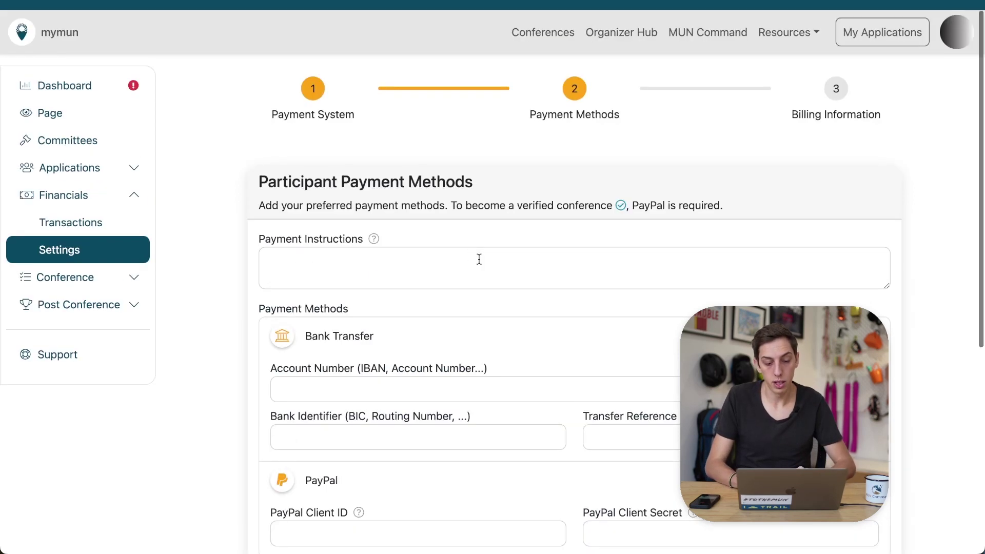
pyautogui.scroll(-3, 479, 259)
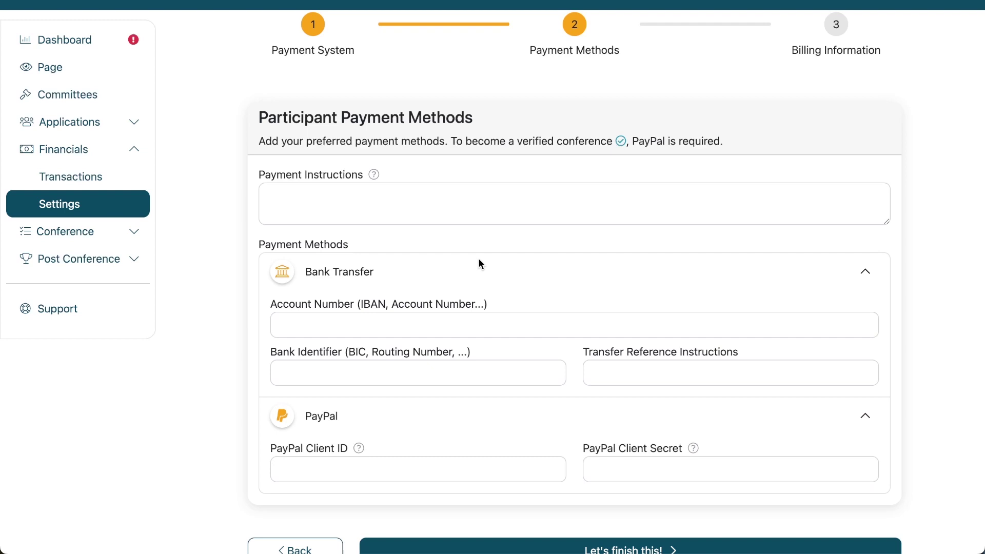
pyautogui.scroll(-1, 479, 259)
pyautogui.click(381, 175)
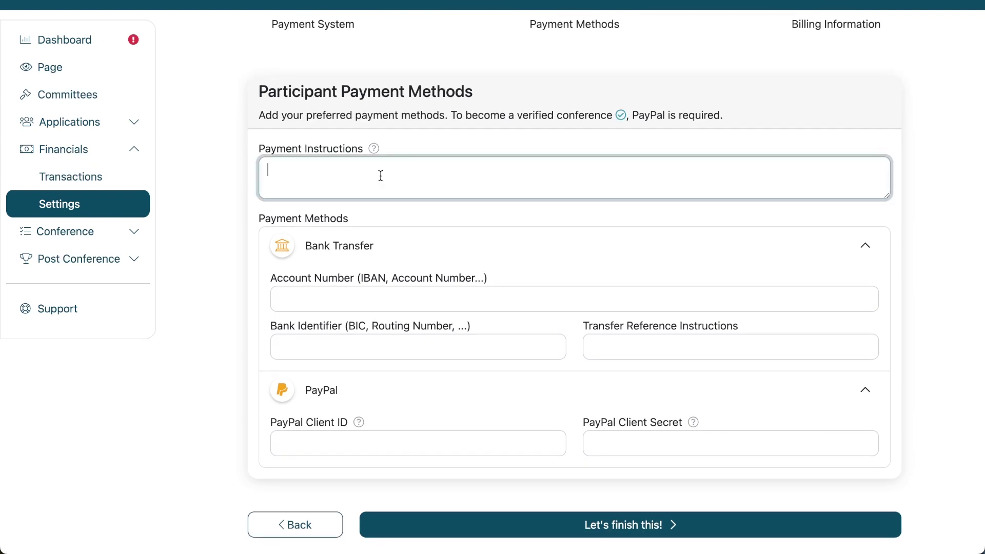
pyautogui.scroll(-1, 380, 175)
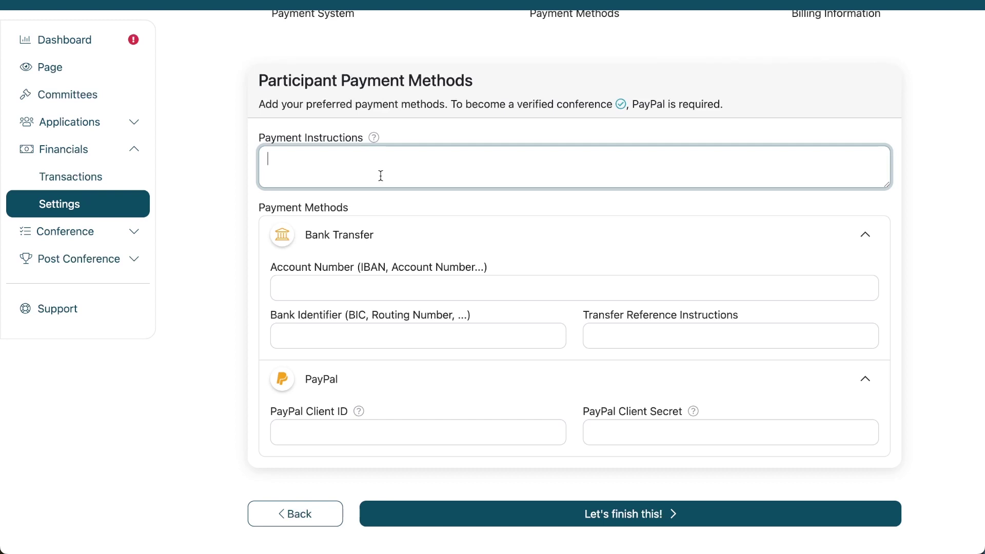
pyautogui.scroll(-1, 380, 175)
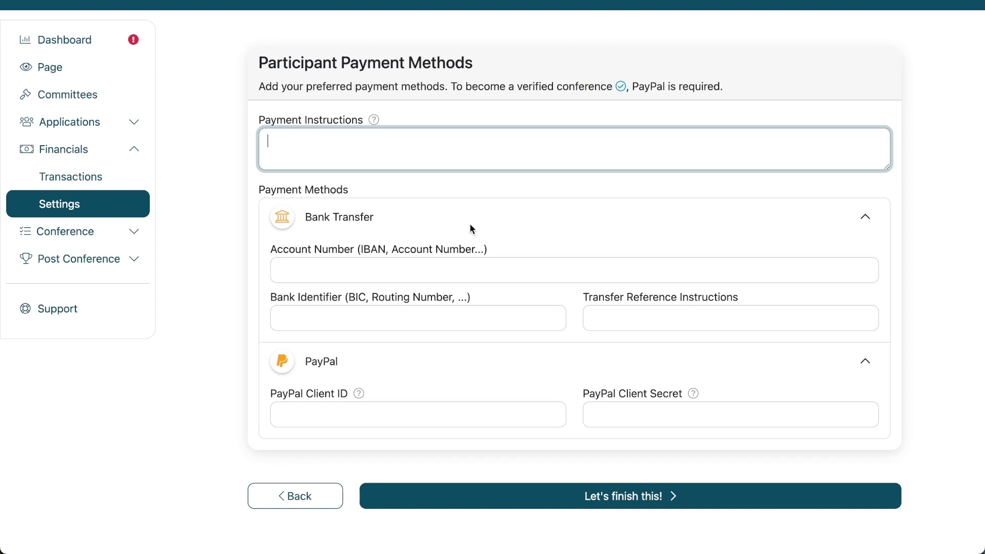
pyautogui.scroll(-1, 380, 249)
# Enter the conference's bank account number in the Bank Transfer IBAN field
pyautogui.click(385, 262)
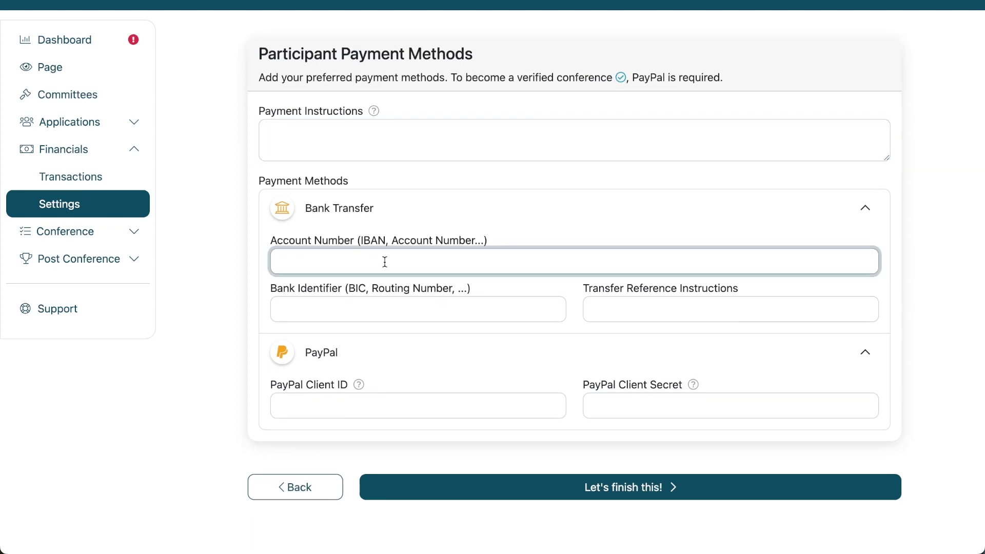
pyautogui.write('FR123456789')
pyautogui.scroll(-3, 521, 277)
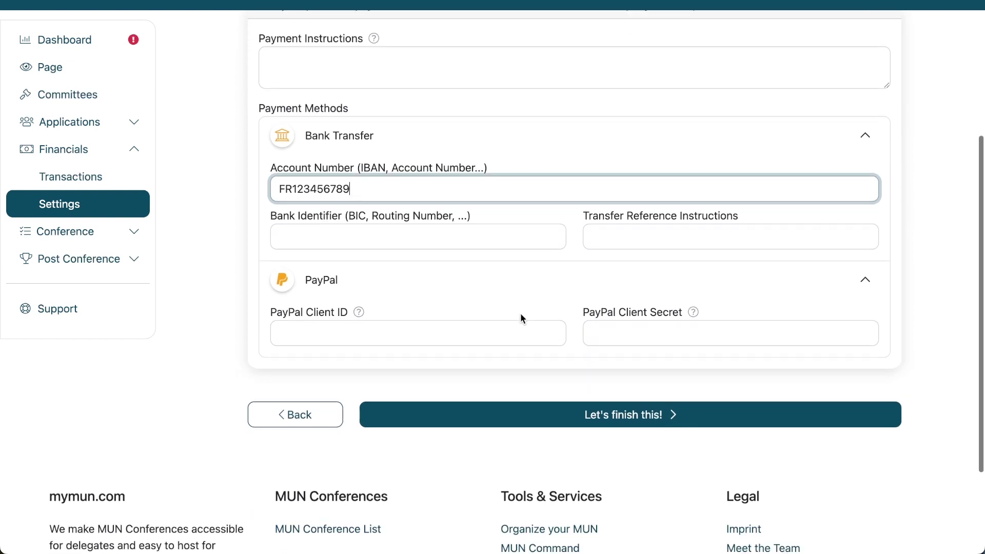
# View the help on getting PayPal credentials and try the PayPal client ID field
pyautogui.click(500, 321)
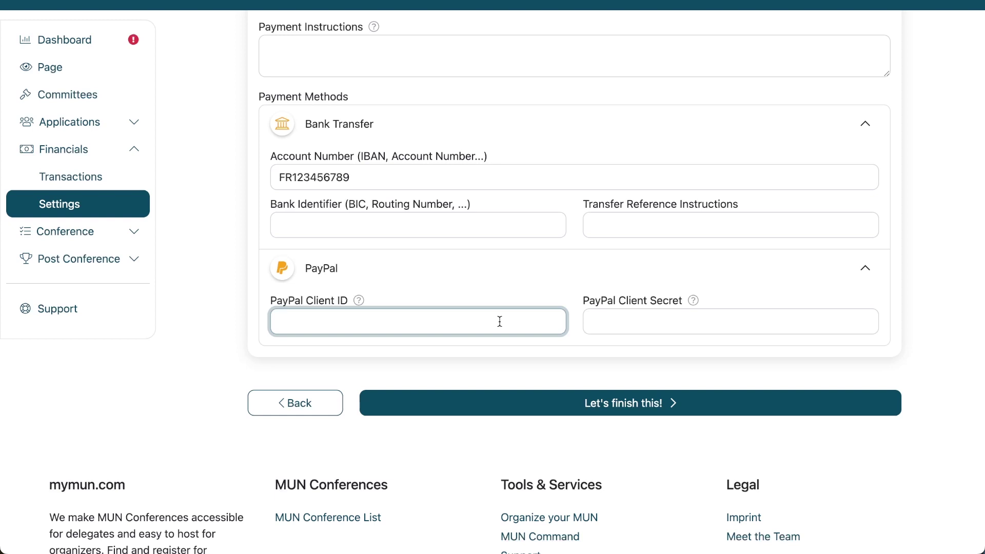
pyautogui.scroll(1, 500, 322)
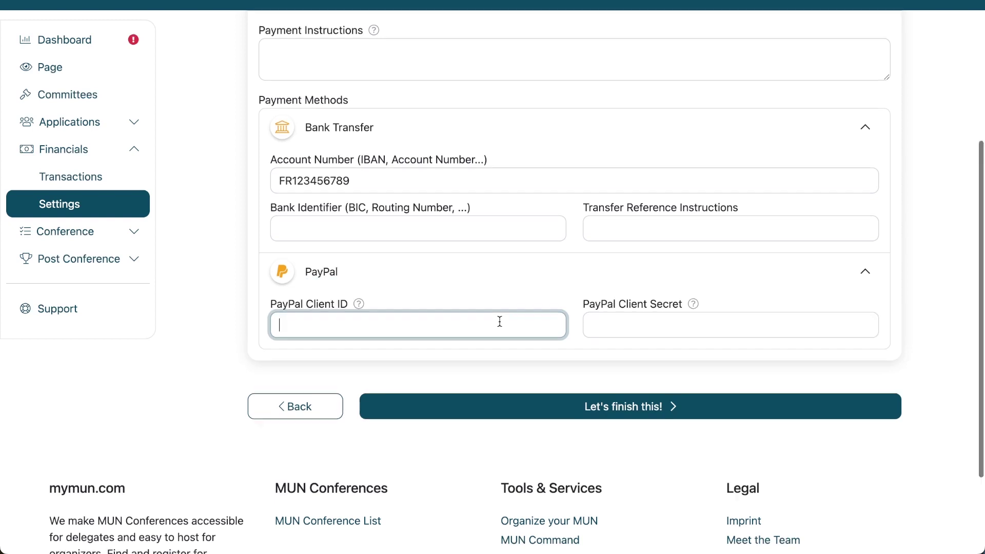
pyautogui.click(359, 309)
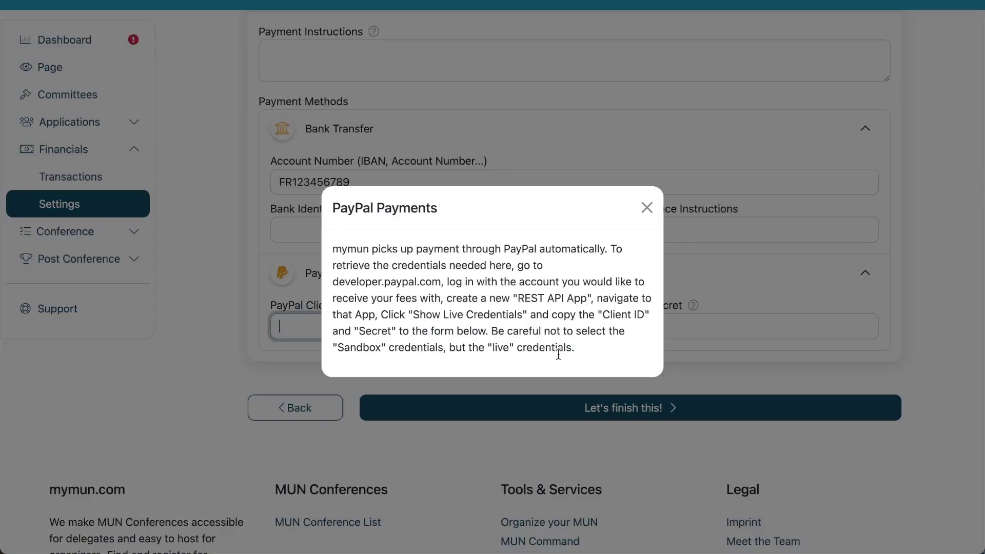
pyautogui.click(737, 331)
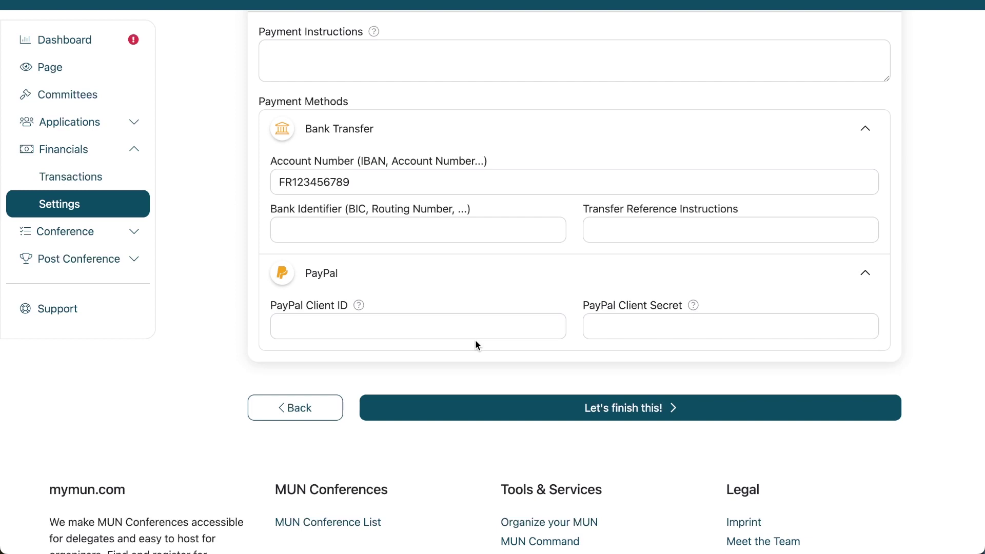
pyautogui.scroll(2, 476, 341)
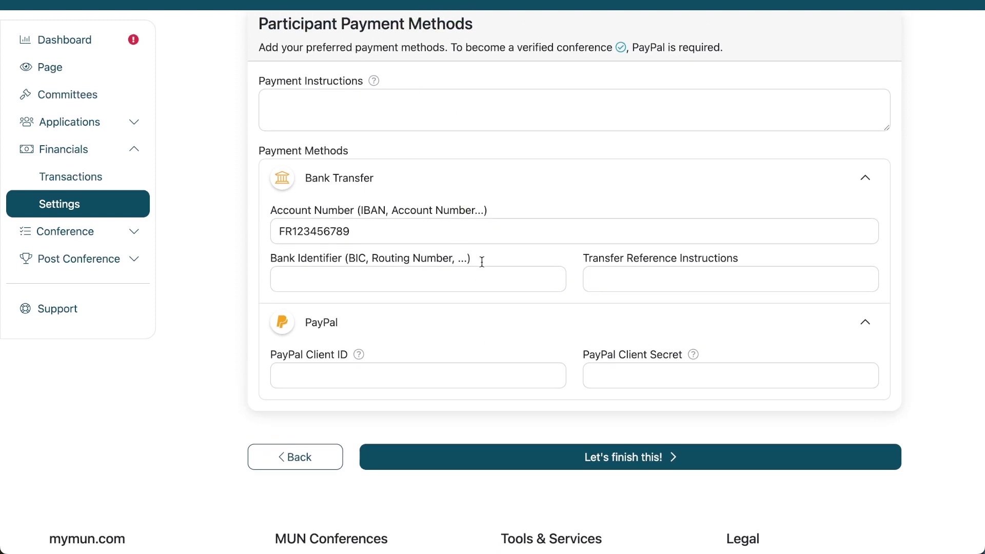
pyautogui.scroll(-2, 477, 235)
pyautogui.click(501, 325)
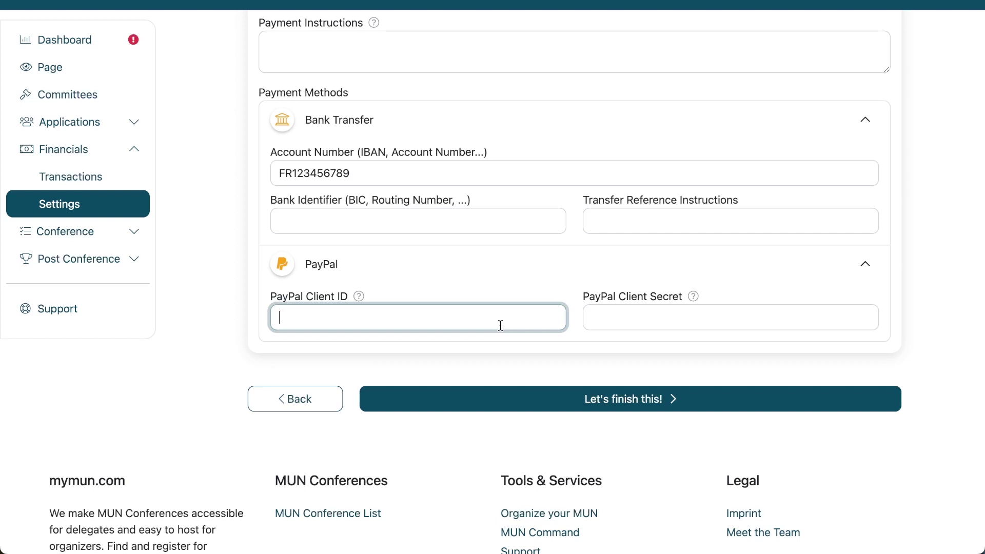
pyautogui.scroll(1, 501, 325)
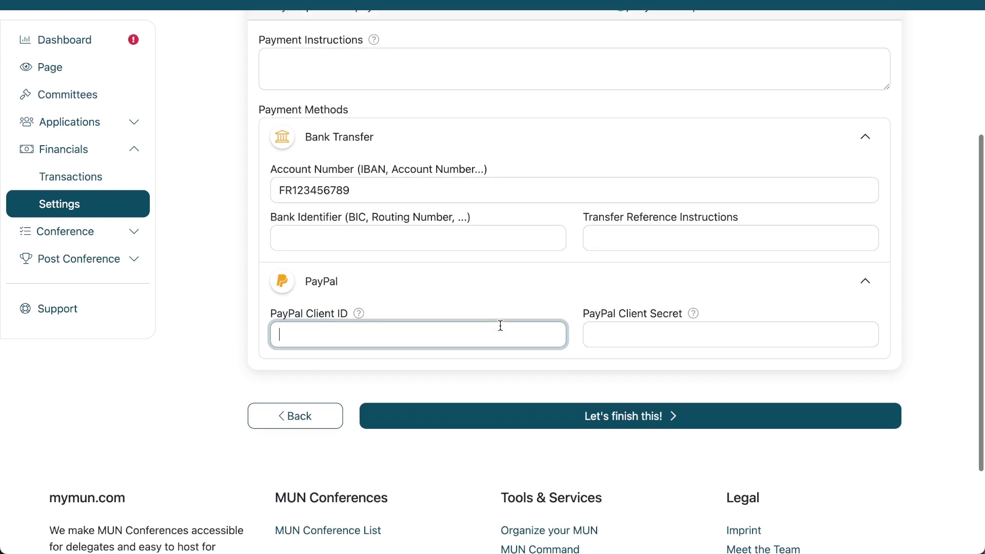
pyautogui.scroll(1, 501, 326)
# Leave the PayPal client ID blank and recheck the Bank Transfer account number
pyautogui.click(523, 307)
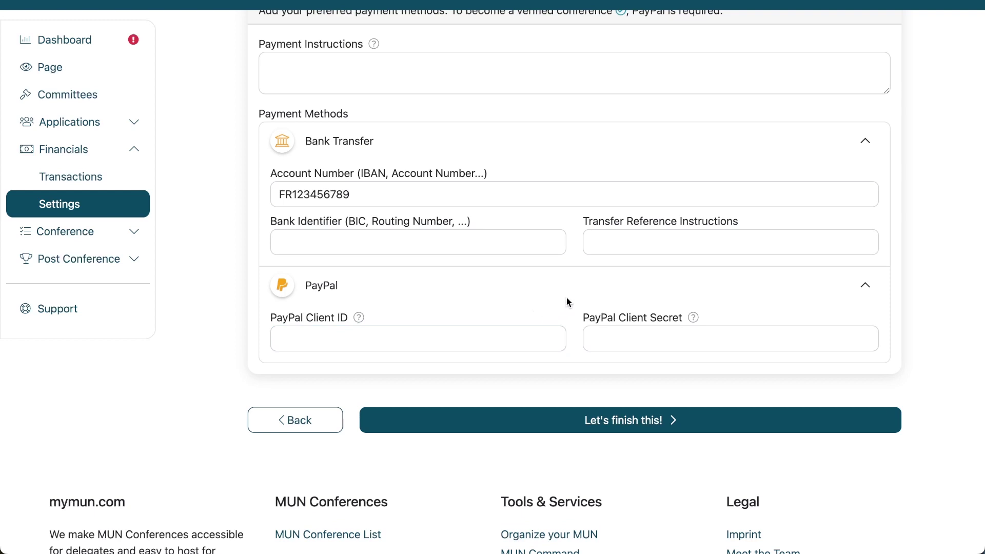
pyautogui.scroll(2, 567, 298)
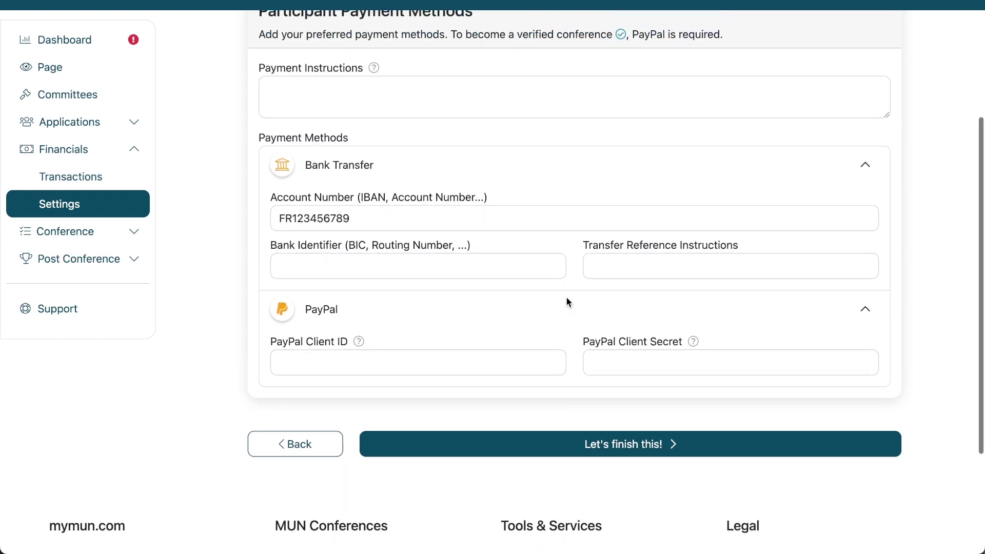
pyautogui.scroll(1, 699, 314)
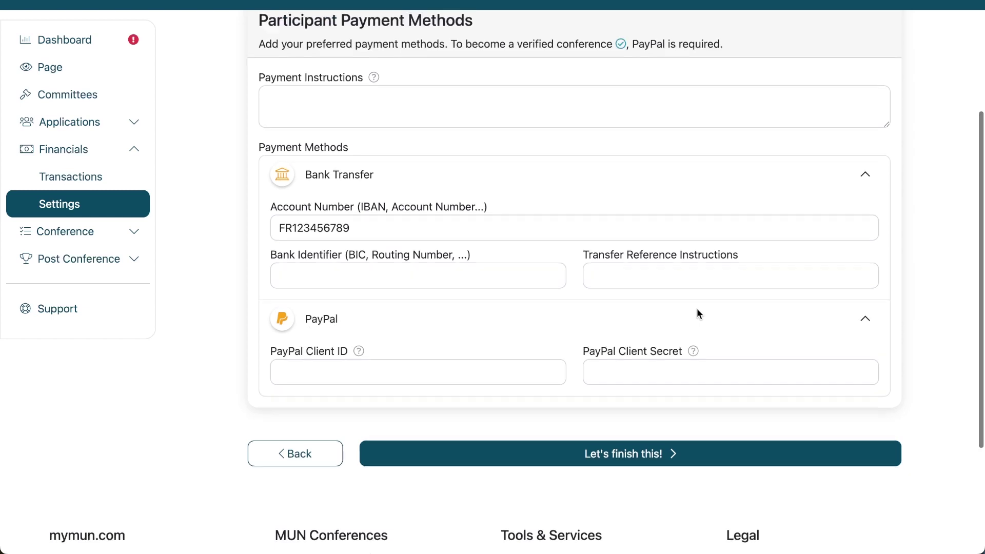
pyautogui.click(589, 221)
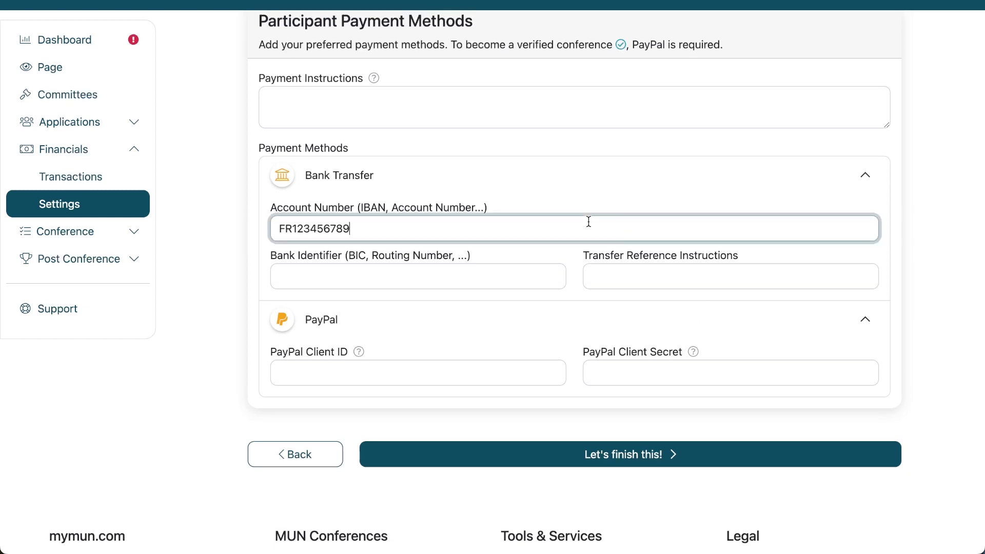
pyautogui.scroll(1, 588, 220)
pyautogui.click(582, 188)
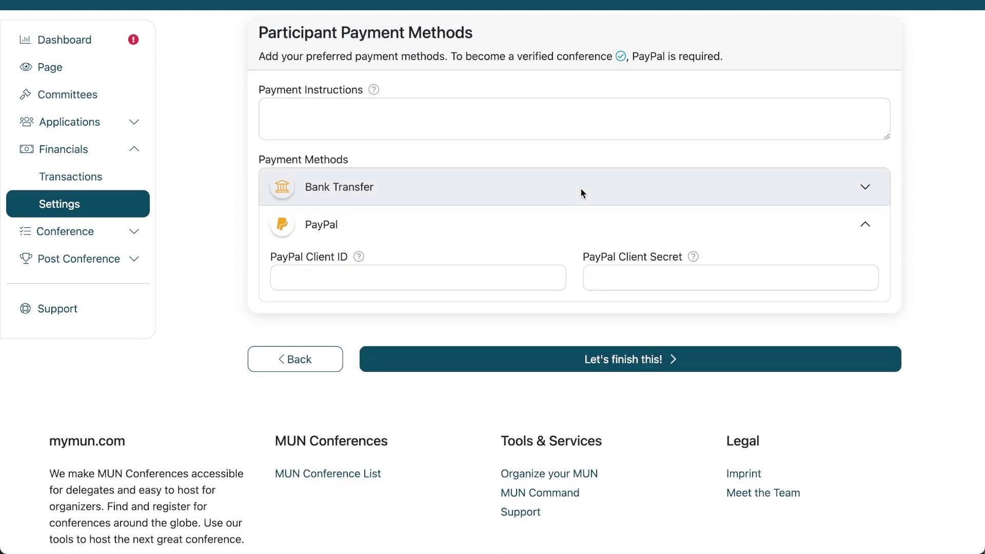
pyautogui.click(580, 194)
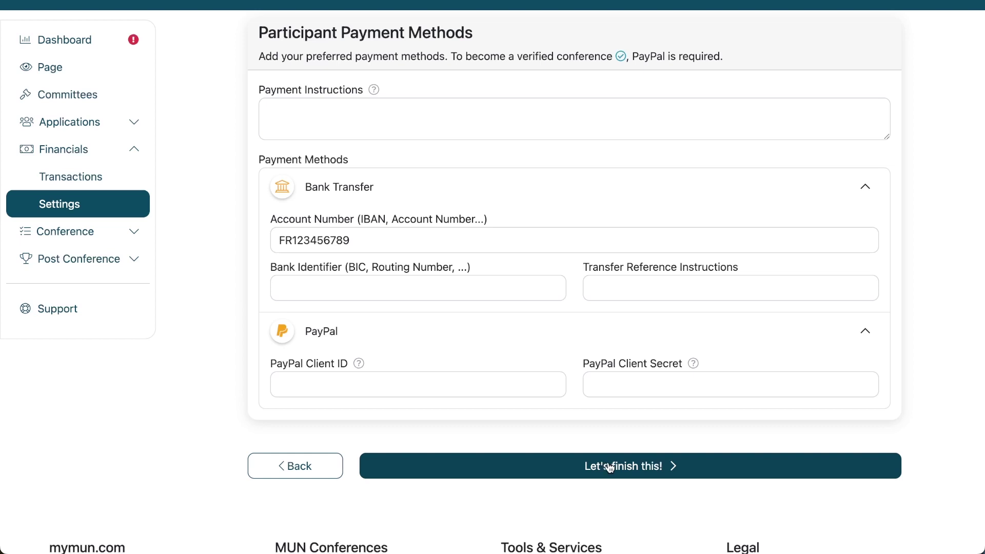
# Proceed to the Billing Information step and scroll down to the credit card fields
pyautogui.click(609, 468)
pyautogui.scroll(-2, 609, 466)
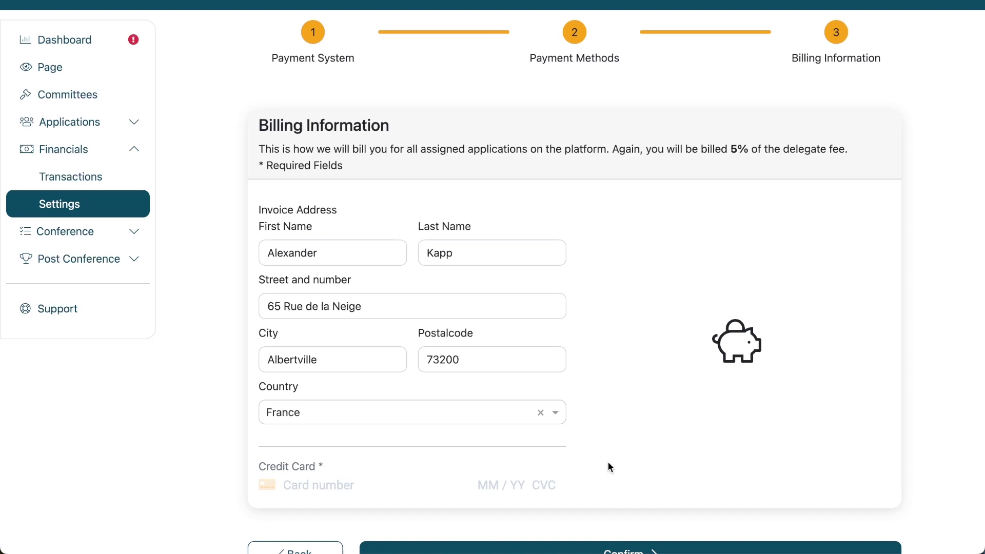
pyautogui.scroll(-1, 608, 461)
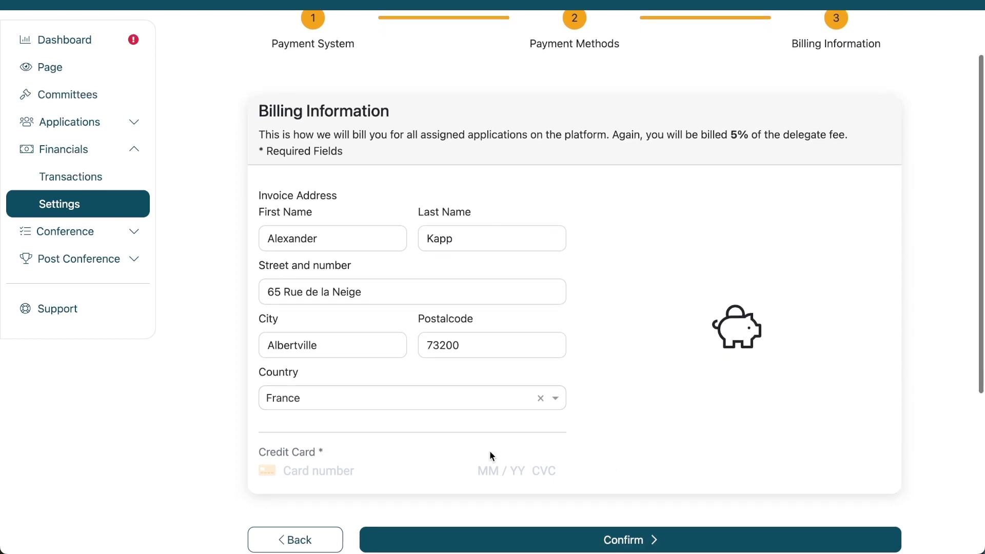
pyautogui.scroll(-1, 364, 431)
# Enter the Visa card number, expiry 12/26, CVC and ZIP code, then confirm the billing information
pyautogui.click(353, 454)
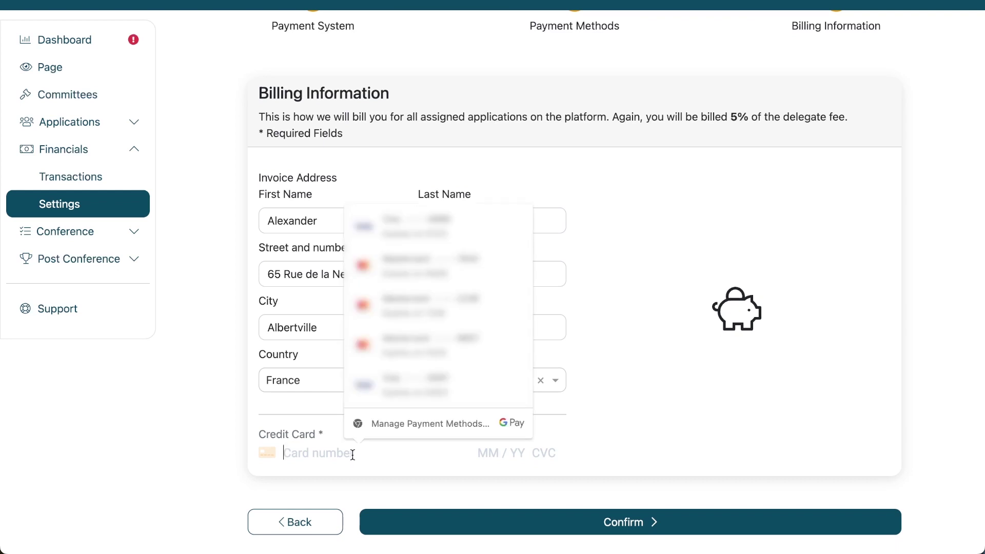
pyautogui.write('4242 4242 ')
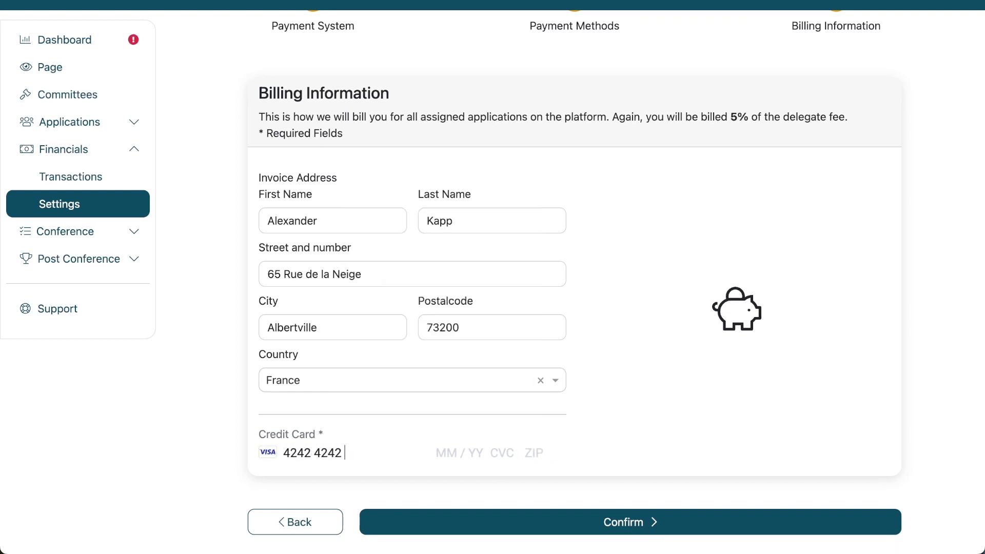
pyautogui.write('4242 4242 12 / ')
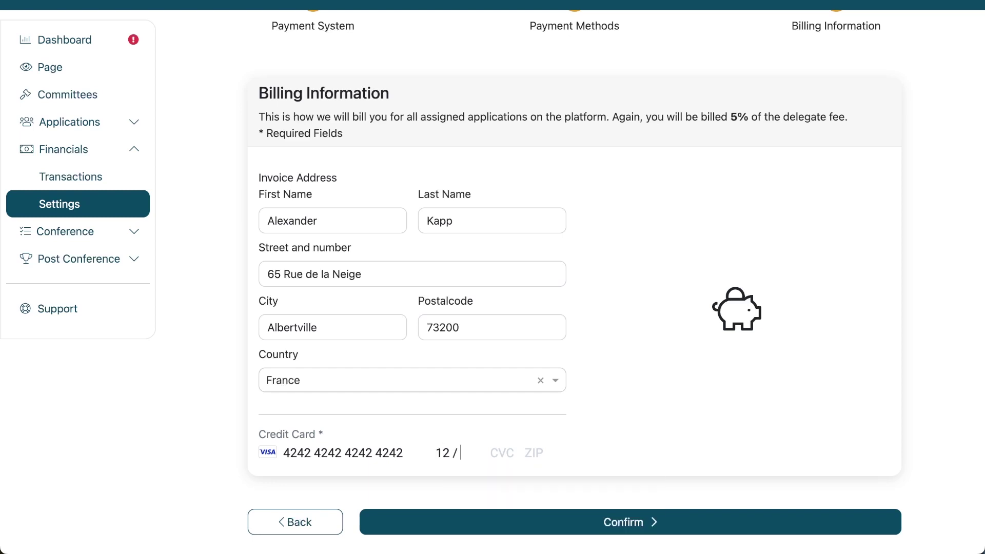
pyautogui.write('26 123 12345')
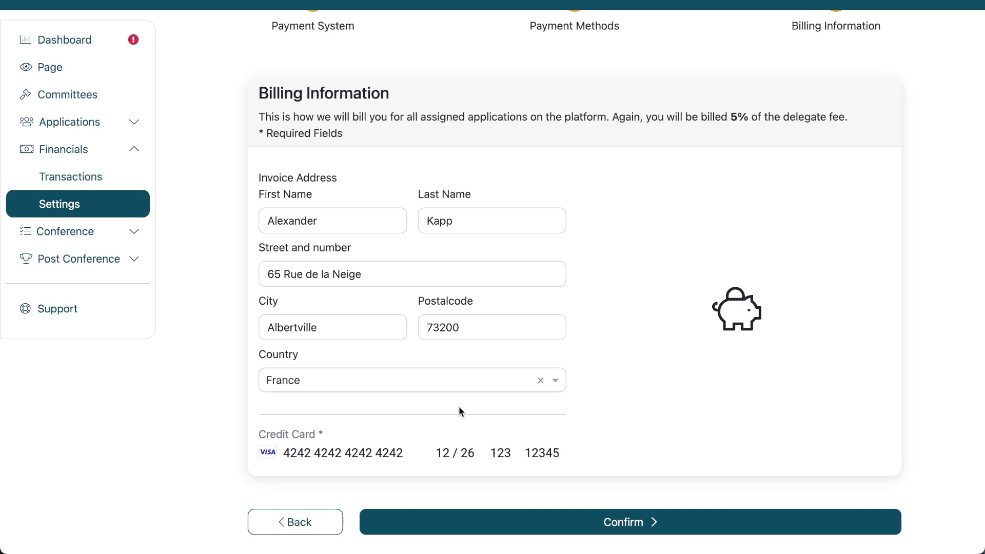
pyautogui.scroll(-1, 492, 441)
pyautogui.click(566, 519)
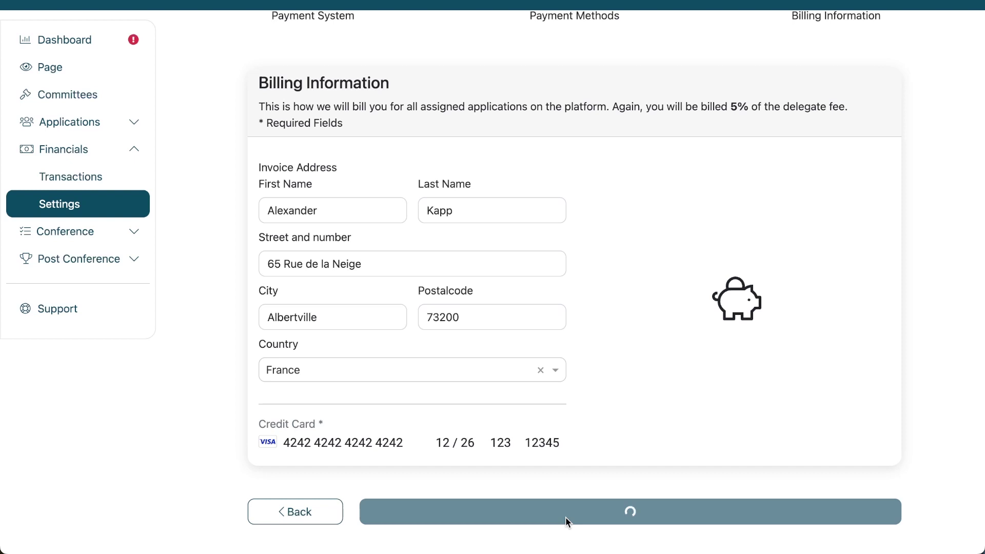
# Open the Billing status card on the settings overview to check its message, then close it
pyautogui.scroll(1, 566, 516)
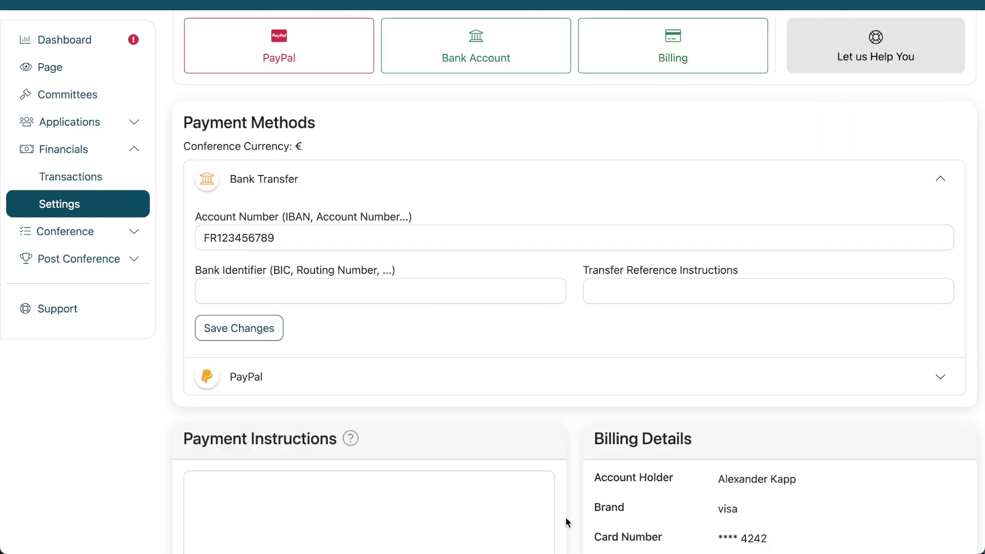
pyautogui.scroll(2, 565, 516)
pyautogui.scroll(-5, 565, 516)
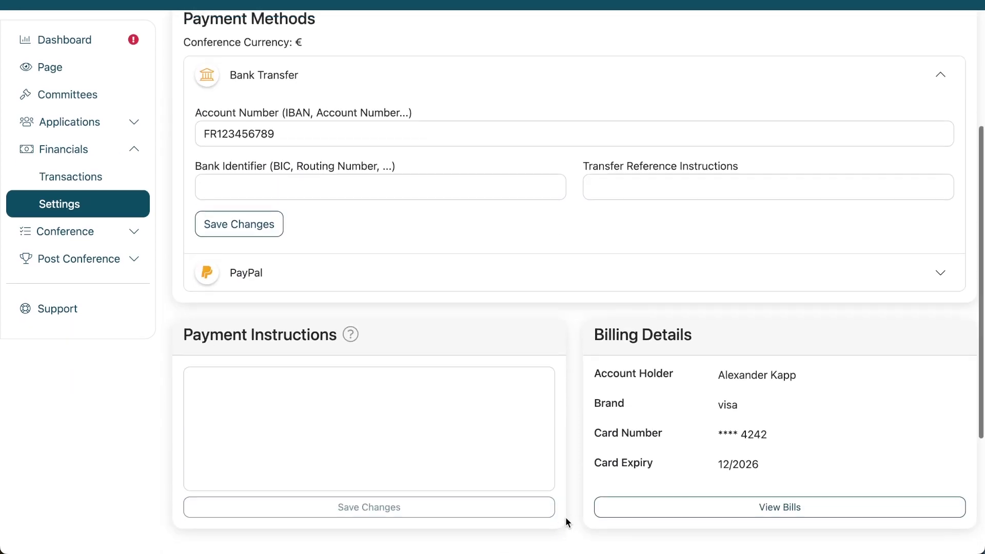
pyautogui.scroll(-2, 565, 516)
pyautogui.scroll(5, 566, 516)
pyautogui.scroll(2, 565, 516)
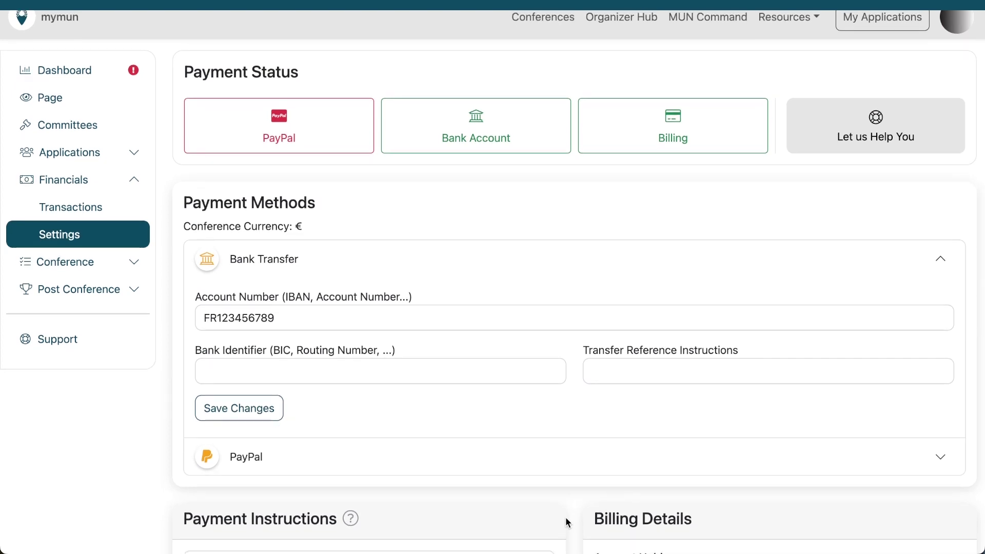
pyautogui.scroll(-5, 568, 503)
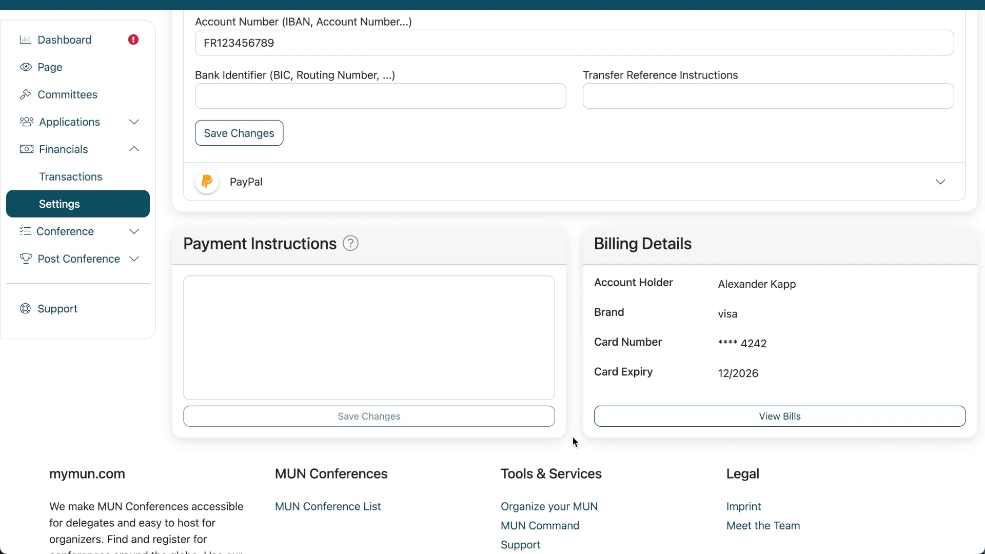
pyautogui.scroll(4, 573, 441)
pyautogui.scroll(1, 571, 441)
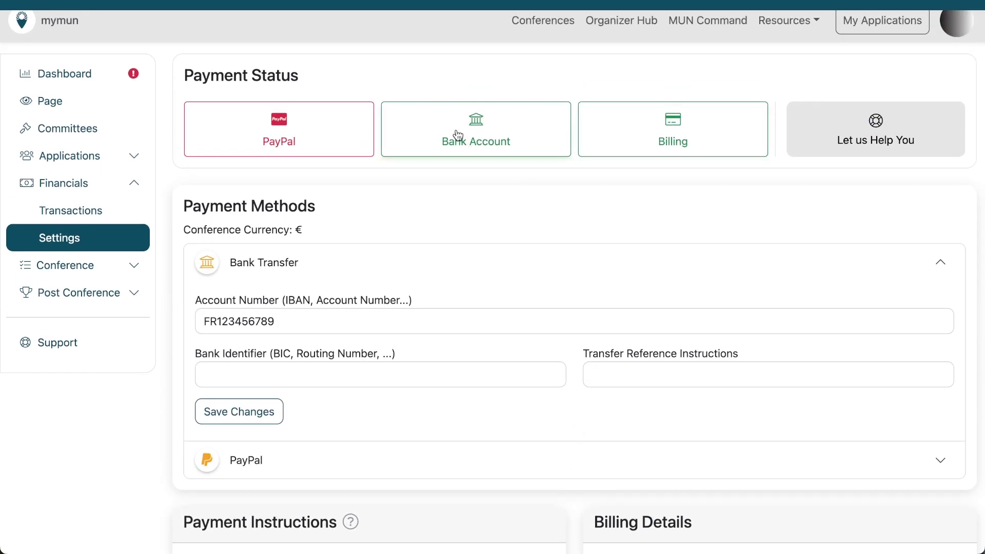
pyautogui.click(595, 136)
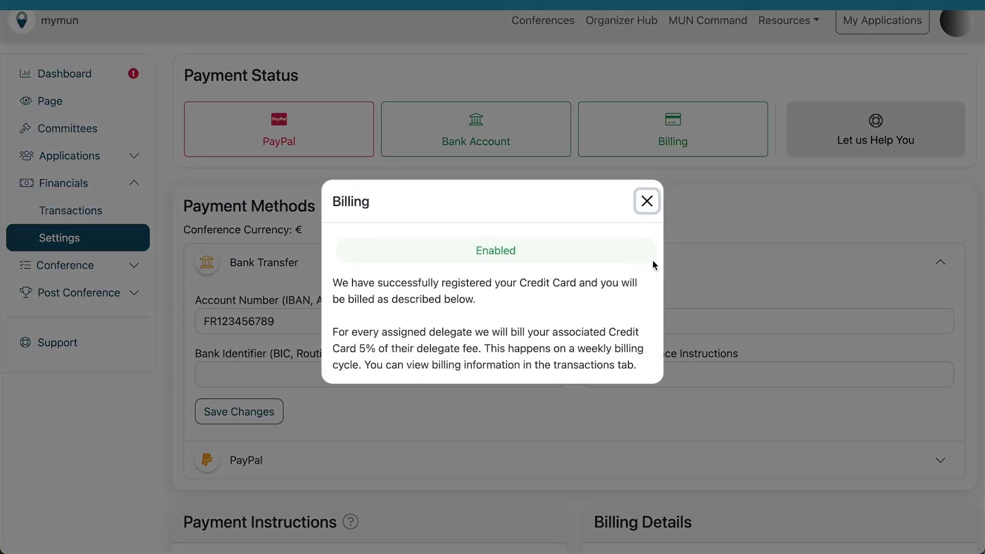
pyautogui.click(715, 290)
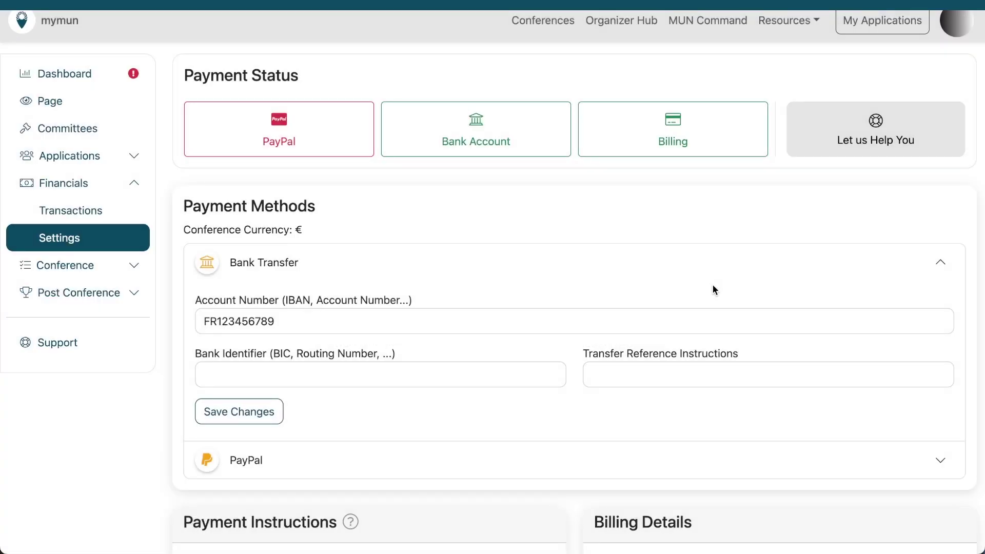
# Open the Bank Account status card to check the bank transfer payments message, then close it
pyautogui.scroll(-4, 713, 285)
pyautogui.scroll(3, 712, 286)
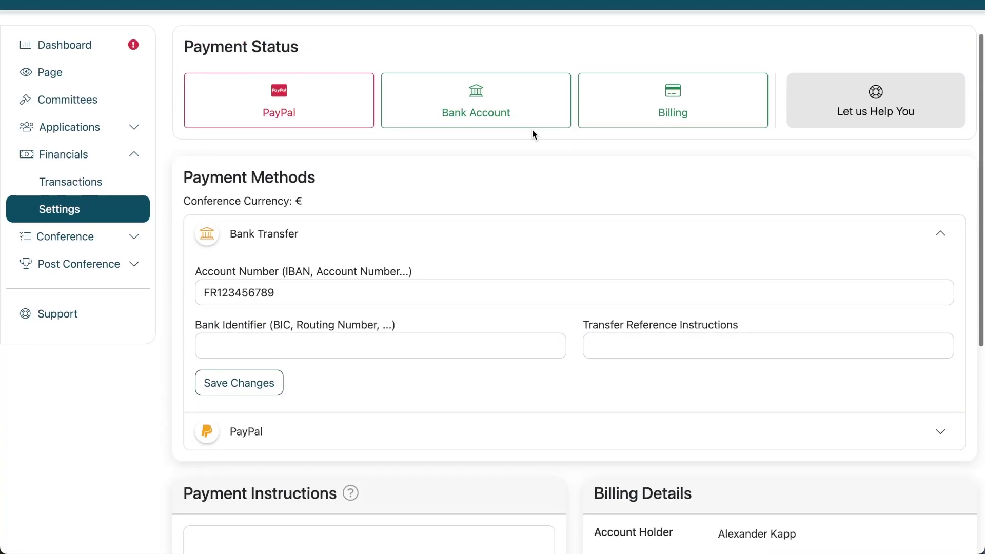
pyautogui.click(479, 108)
pyautogui.click(742, 190)
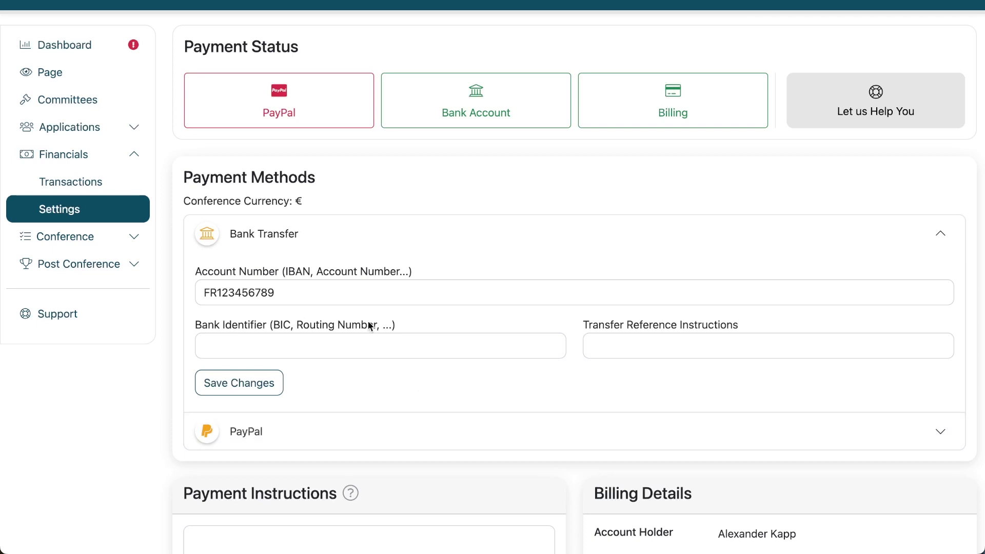
# Scroll down to Billing Details and briefly open, then close, the payment instructions editor
pyautogui.scroll(-1, 443, 300)
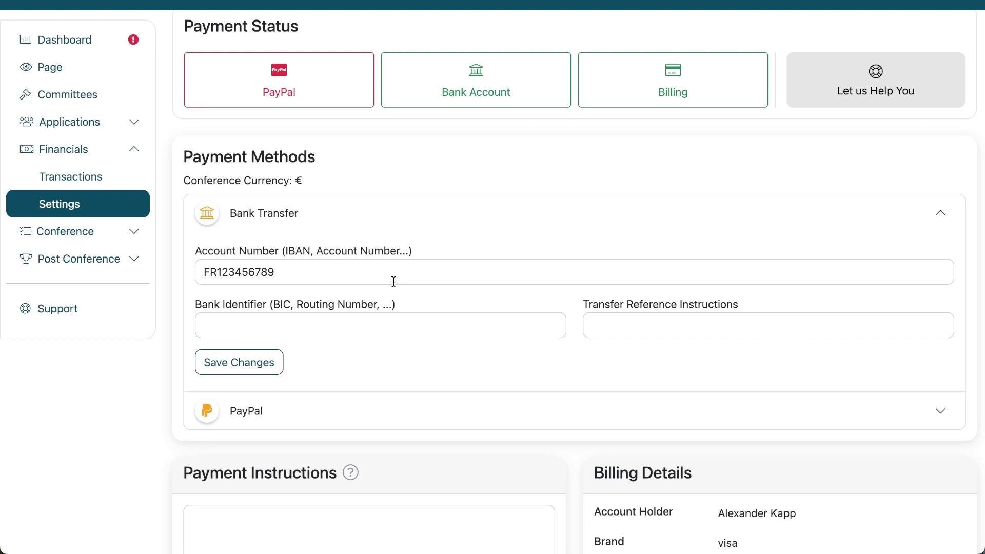
pyautogui.scroll(-2, 394, 282)
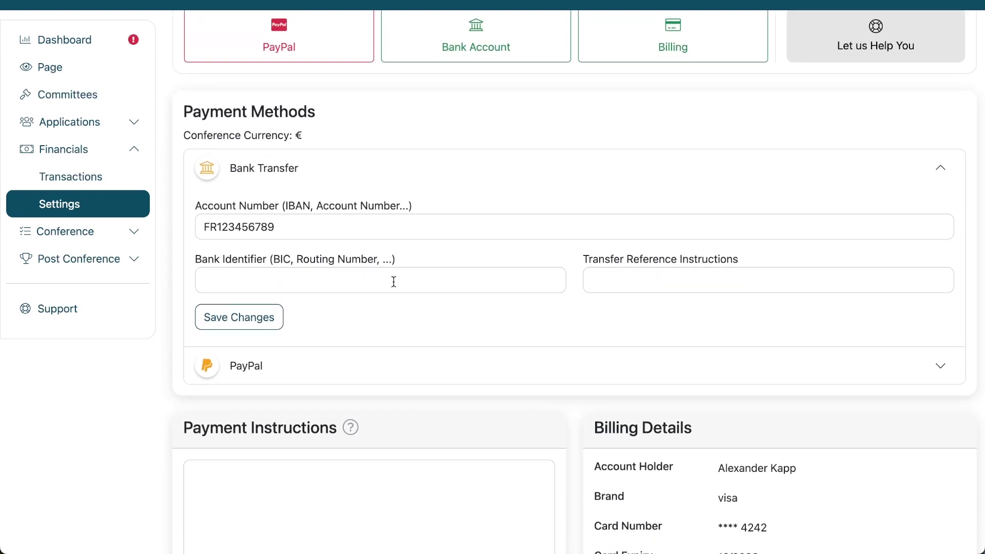
pyautogui.scroll(-9, 385, 248)
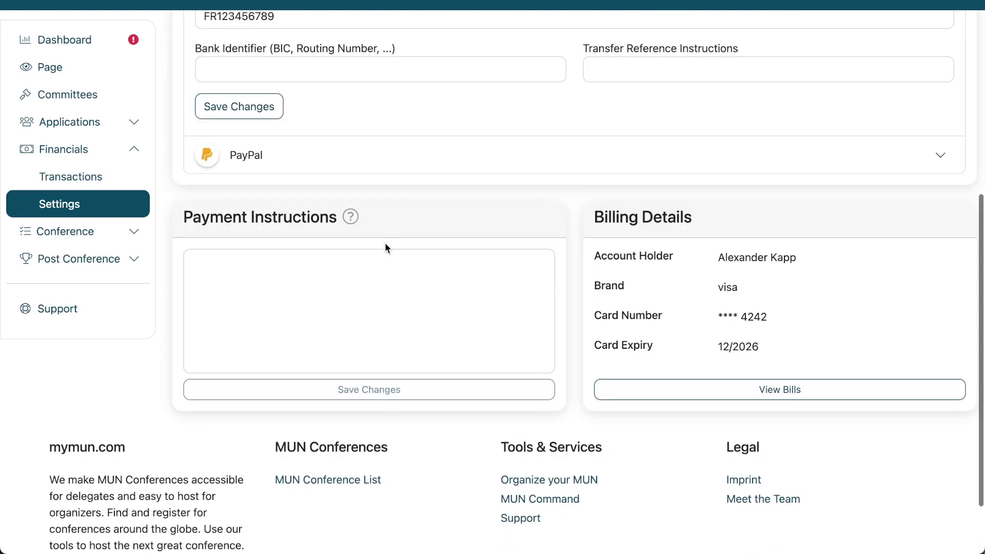
pyautogui.click(404, 296)
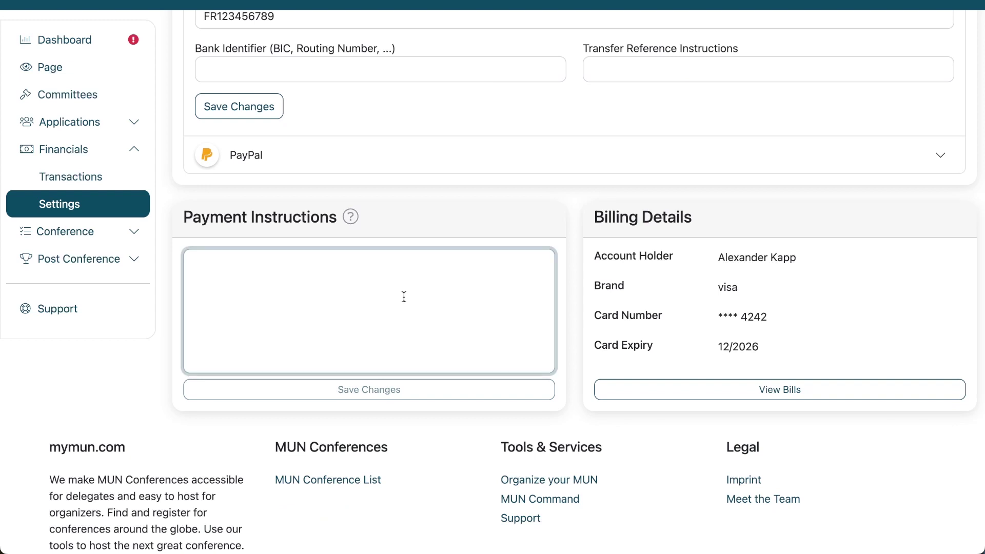
pyautogui.click(574, 240)
pyautogui.scroll(12, 575, 240)
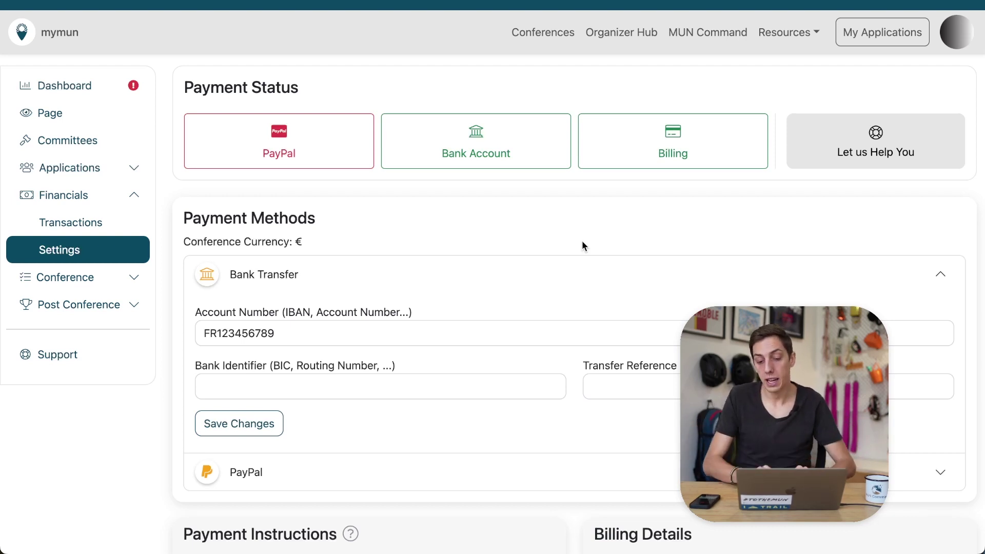
pyautogui.click(870, 139)
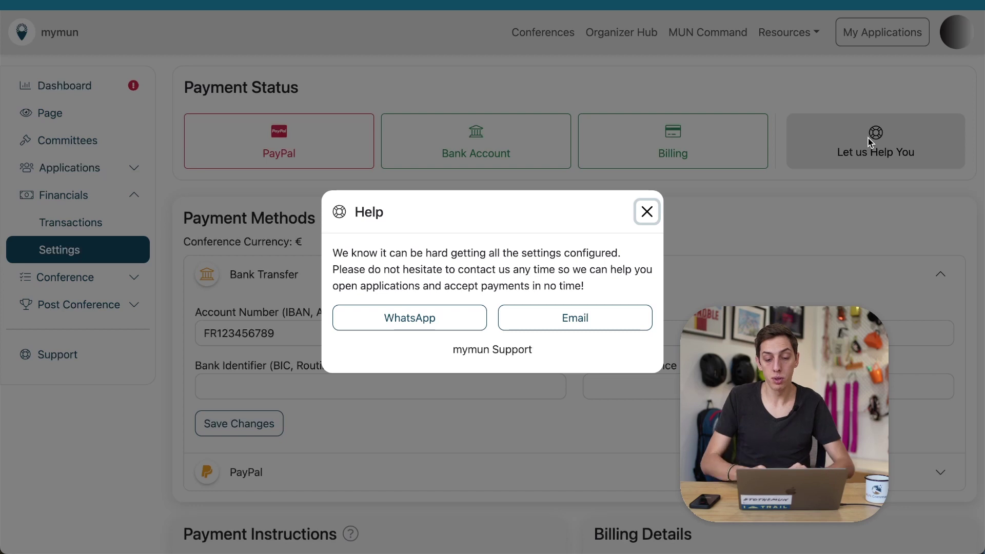
pyautogui.click(778, 253)
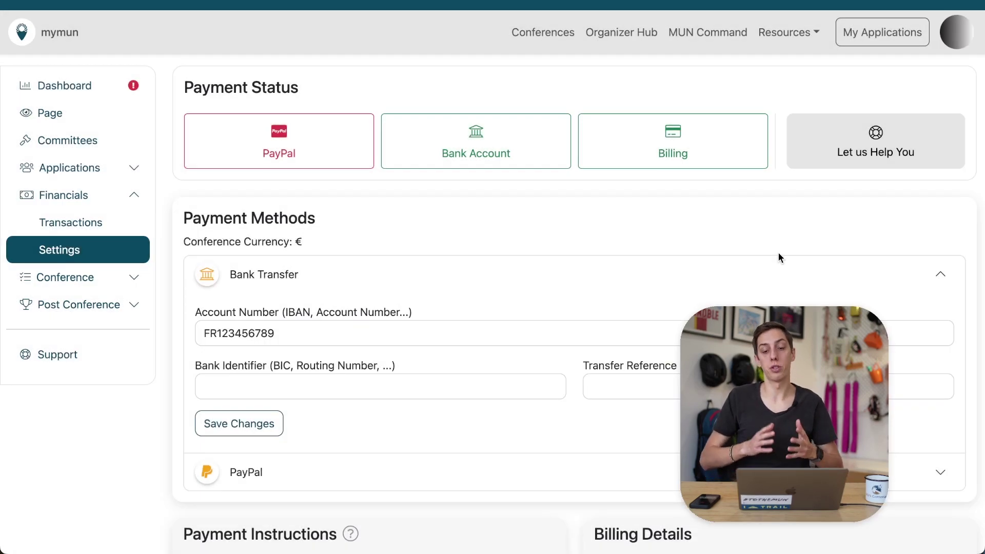